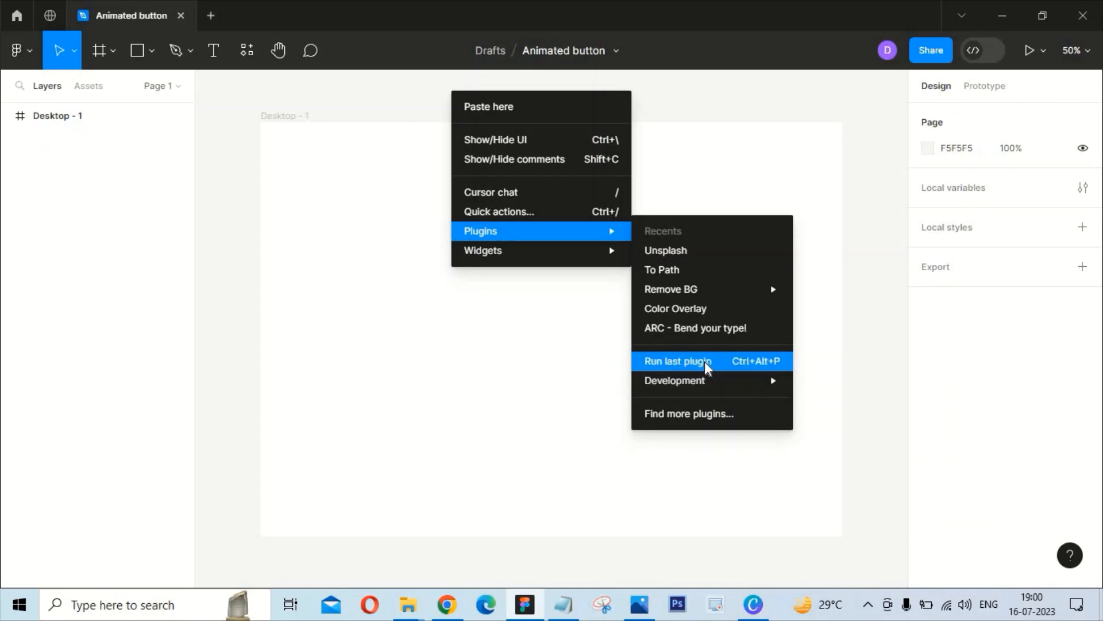
- Search the community plugins for "html to design" and launch the html.to.design plugin
{"action": "left_click", "coordinate": [705, 415]}
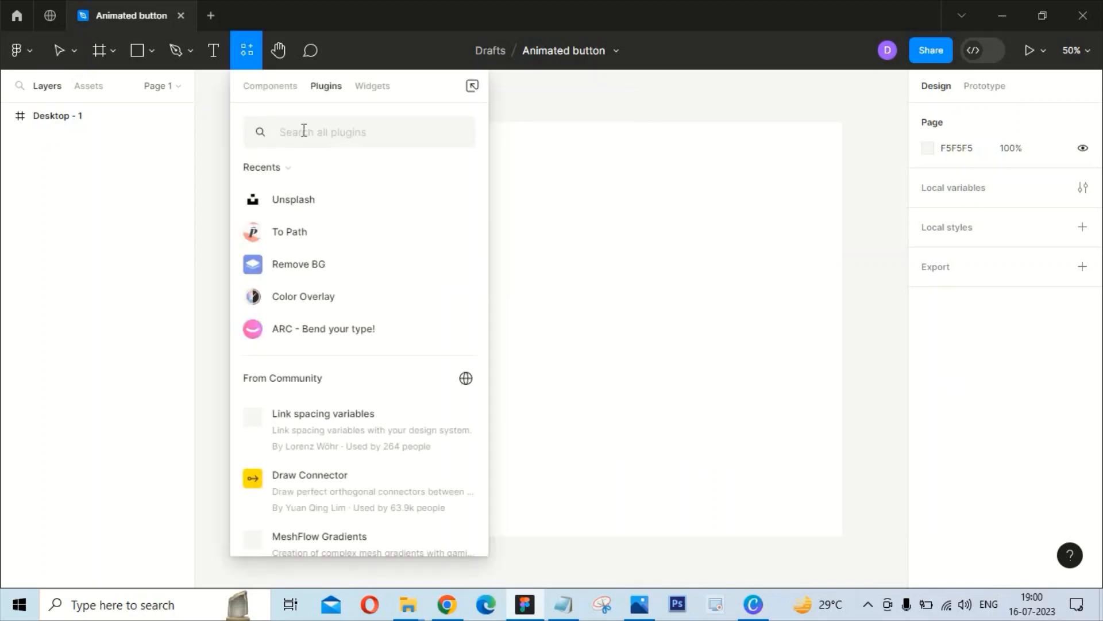
{"action": "type", "text": "html"}
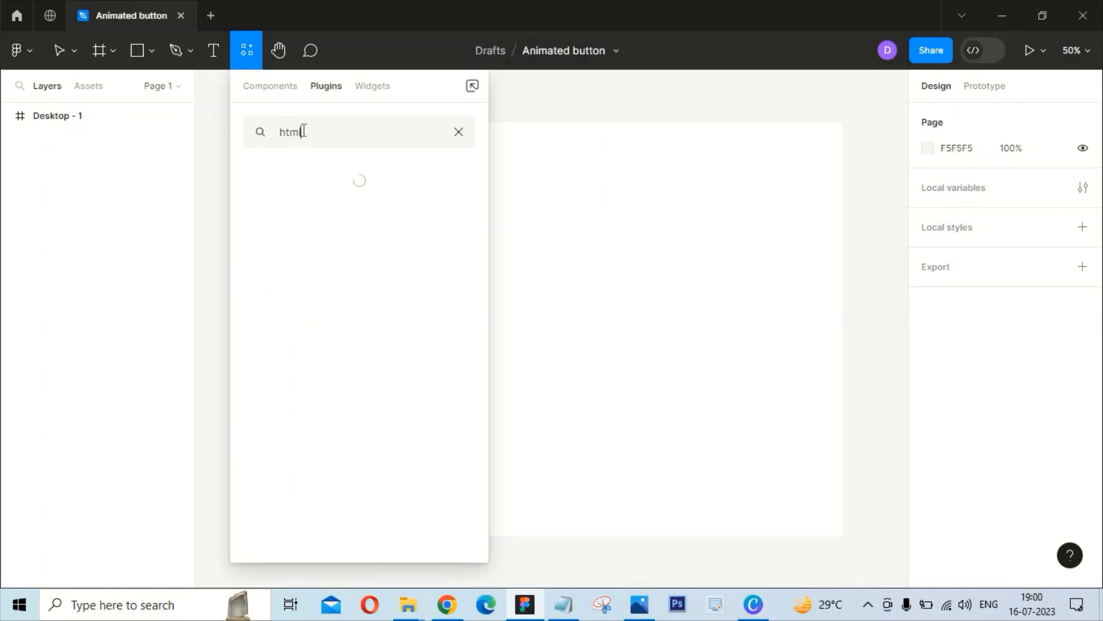
{"action": "type", "text": " to design"}
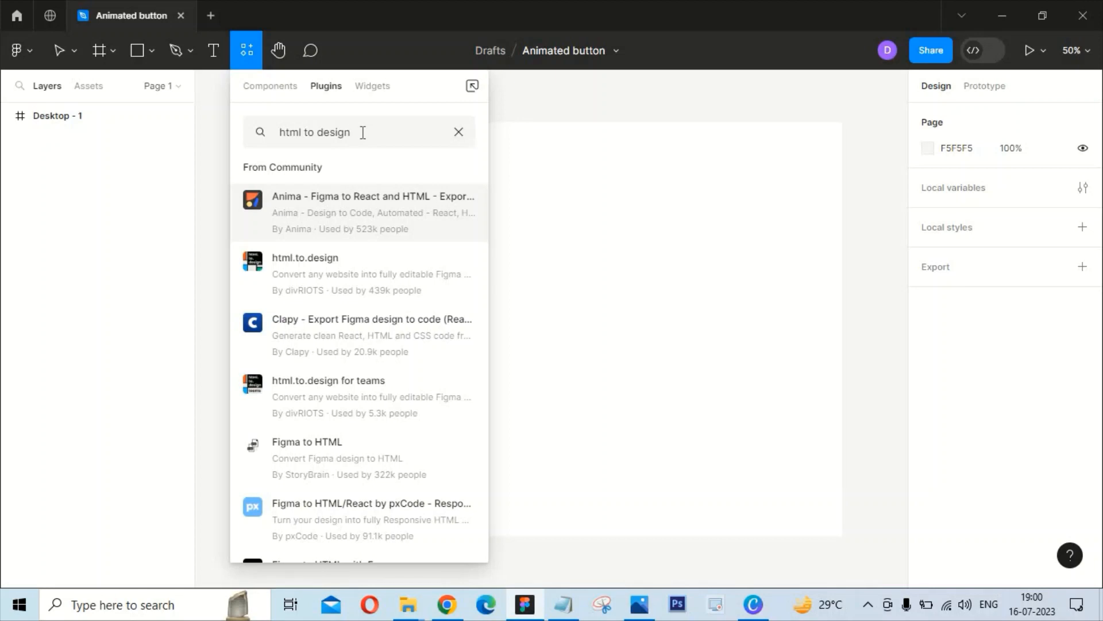
{"action": "left_click", "coordinate": [459, 275]}
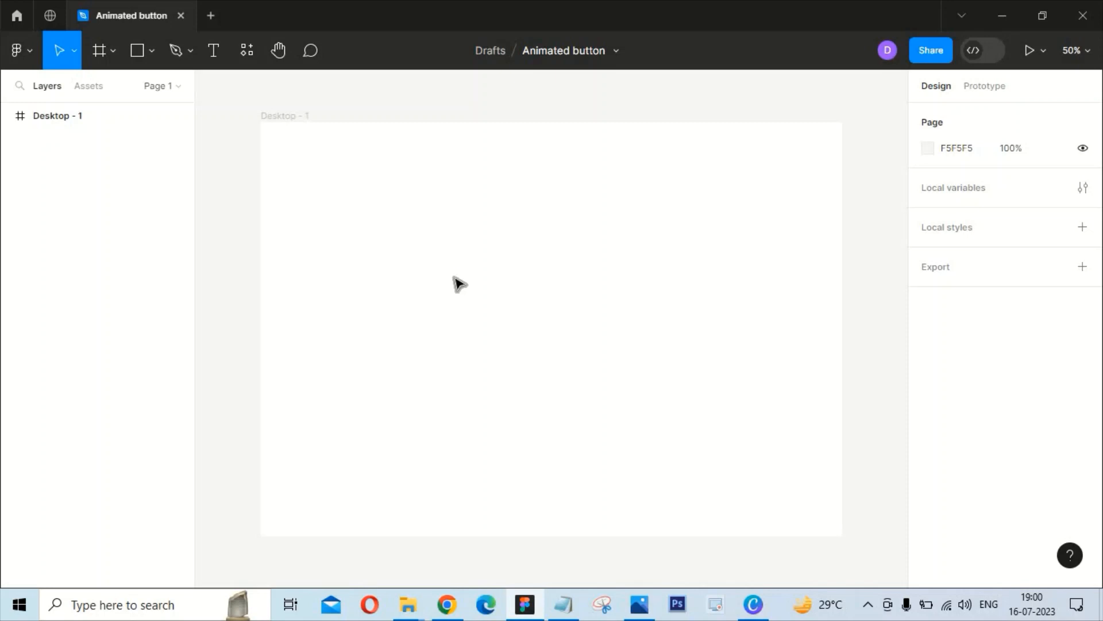
{"action": "left_click", "coordinate": [459, 284]}
{"action": "left_click", "coordinate": [443, 106]}
{"action": "right_click", "coordinate": [435, 96]}
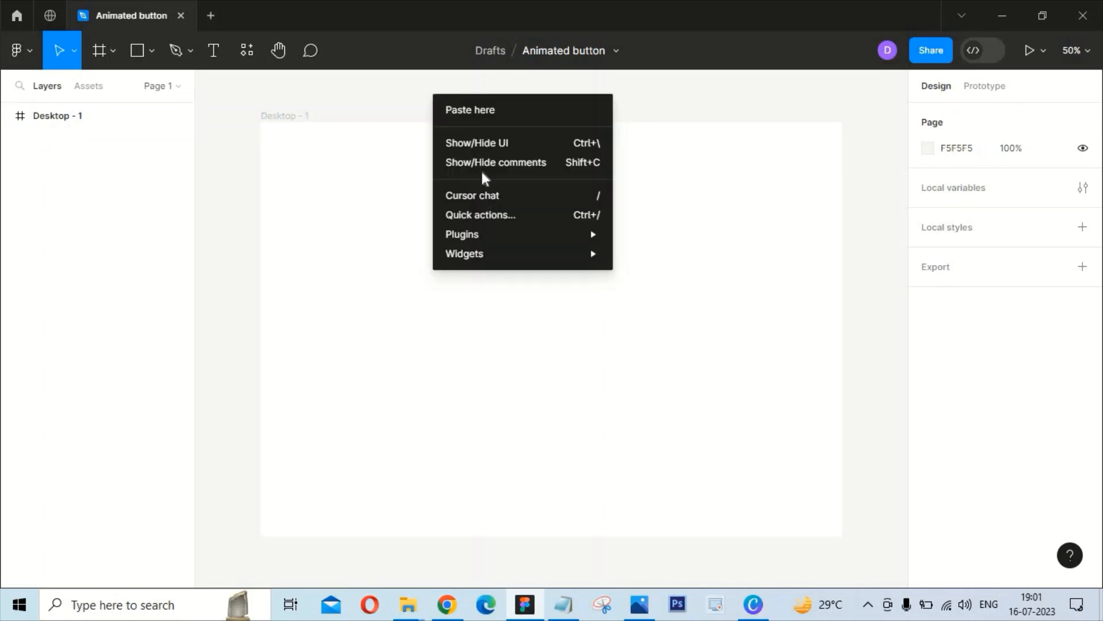
{"action": "left_click", "coordinate": [656, 99]}
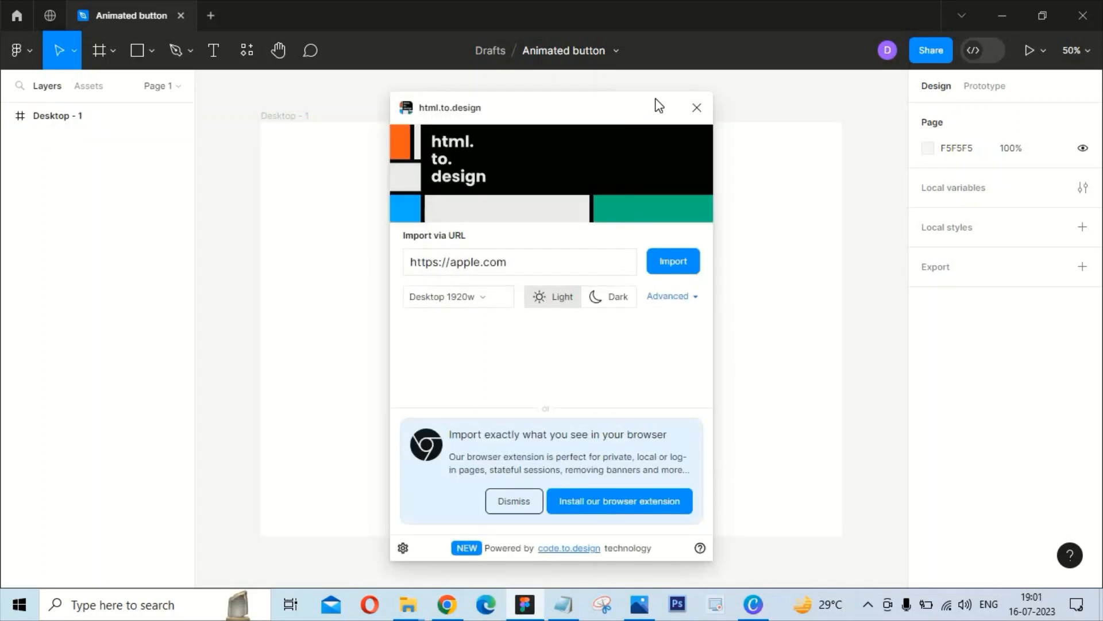
{"action": "left_click", "coordinate": [530, 264]}
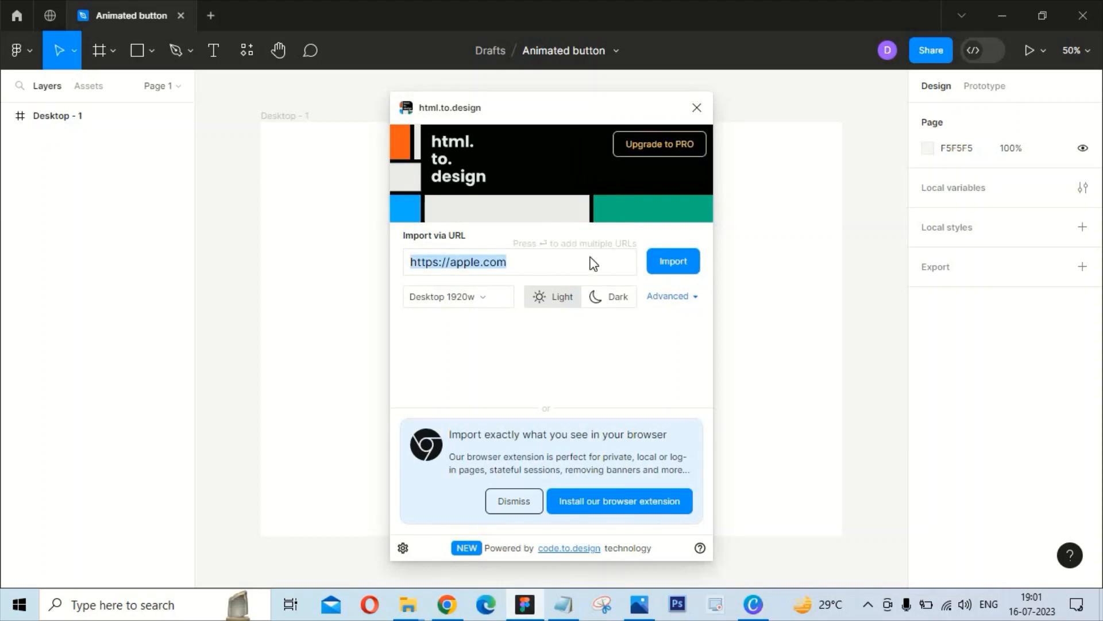
{"action": "left_click", "coordinate": [660, 260]}
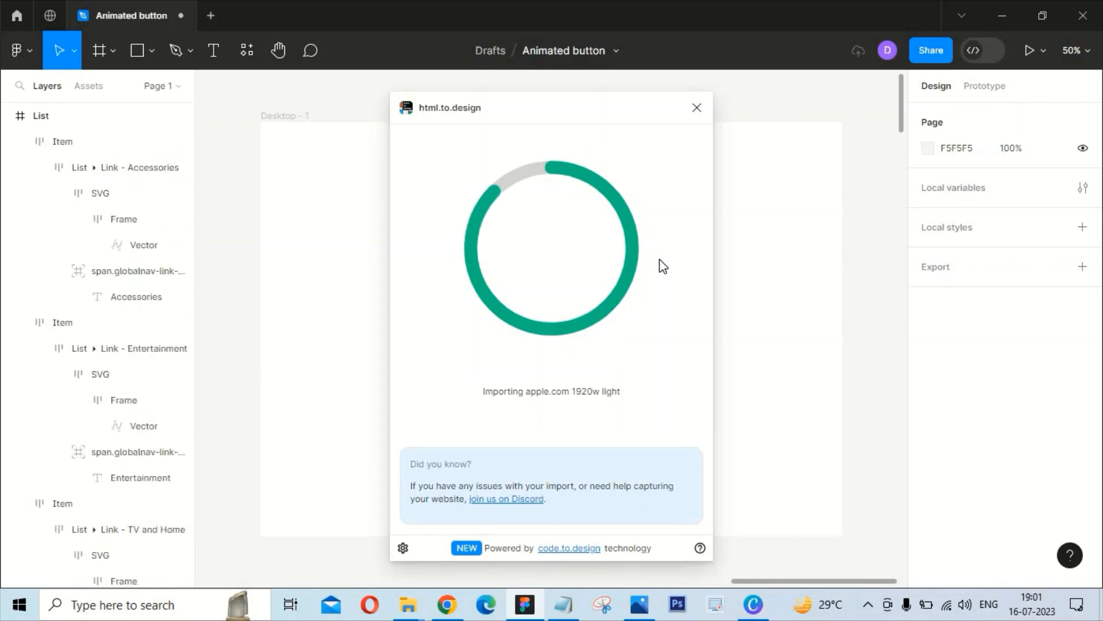
{"action": "left_click", "coordinate": [680, 422]}
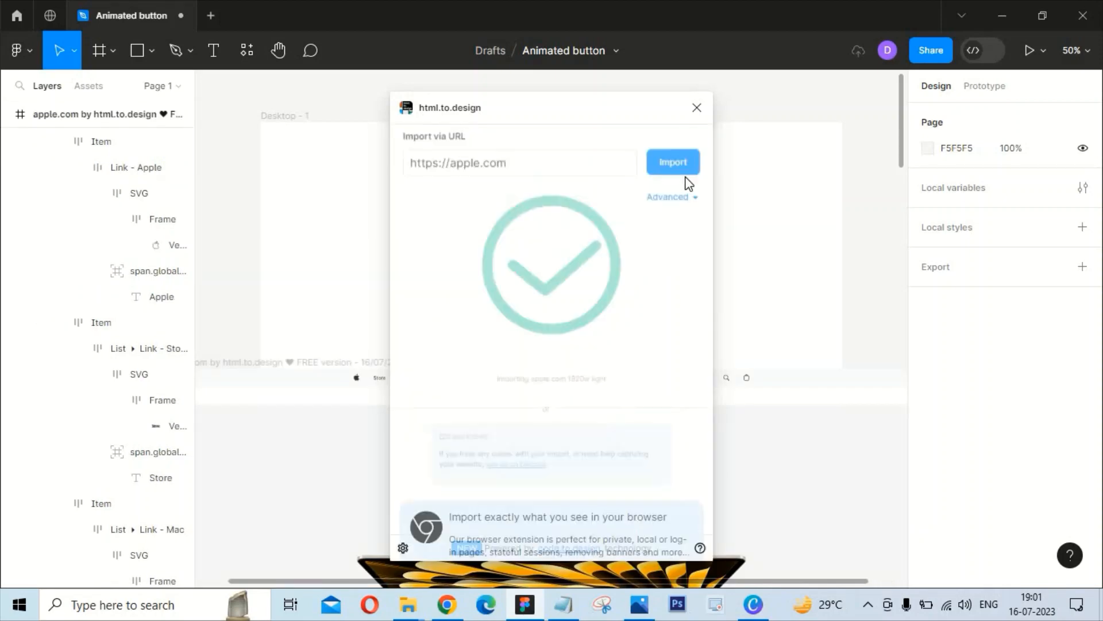
{"action": "left_click", "coordinate": [697, 108]}
- Recolour the heading "Save on Mac or iPad for college." in the imported page to blue-violet 4545B1
{"action": "scroll", "coordinate": [660, 394], "scroll_direction": "down", "scroll_amount": 5}
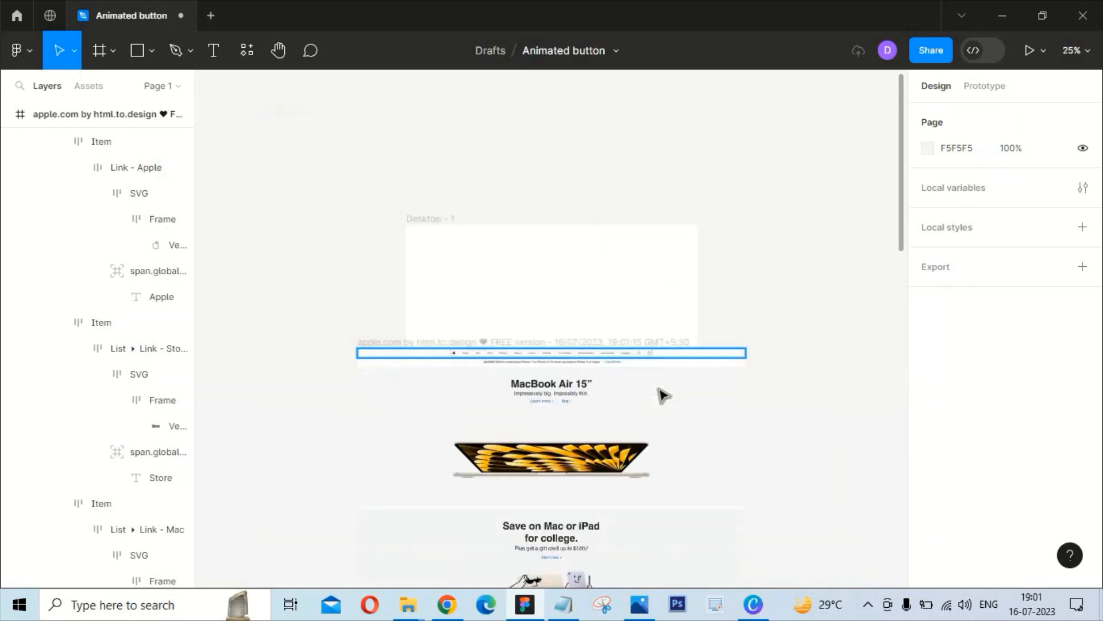
{"action": "left_click_drag", "start_coordinate": [621, 460], "coordinate": [603, 241]}
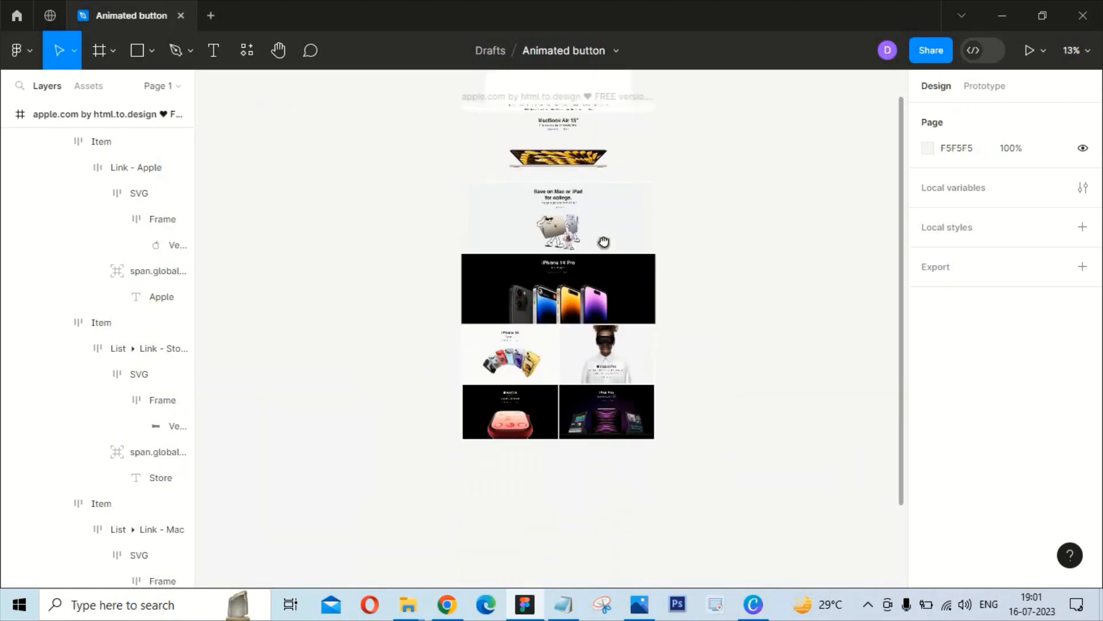
{"action": "left_click", "coordinate": [581, 426]}
{"action": "scroll", "coordinate": [580, 374], "scroll_direction": "up", "scroll_amount": 5}
{"action": "scroll", "coordinate": [590, 374], "scroll_direction": "up", "scroll_amount": 5}
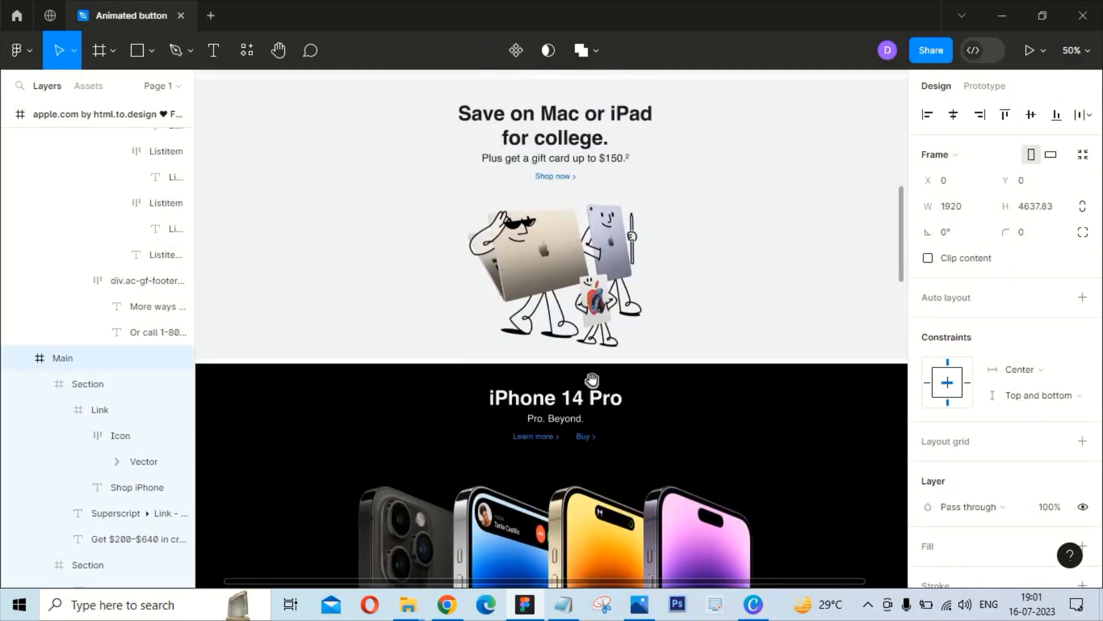
{"action": "double_click", "coordinate": [558, 359]}
{"action": "double_click", "coordinate": [557, 359]}
{"action": "double_click", "coordinate": [557, 359]}
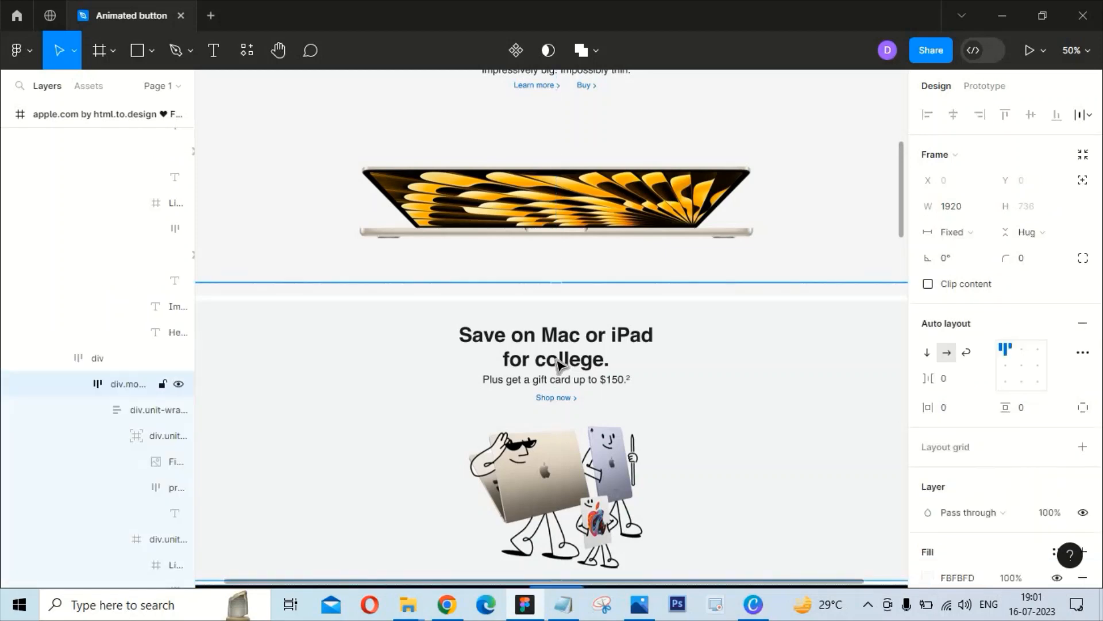
{"action": "double_click", "coordinate": [557, 359]}
{"action": "double_click", "coordinate": [558, 359]}
{"action": "double_click", "coordinate": [557, 359]}
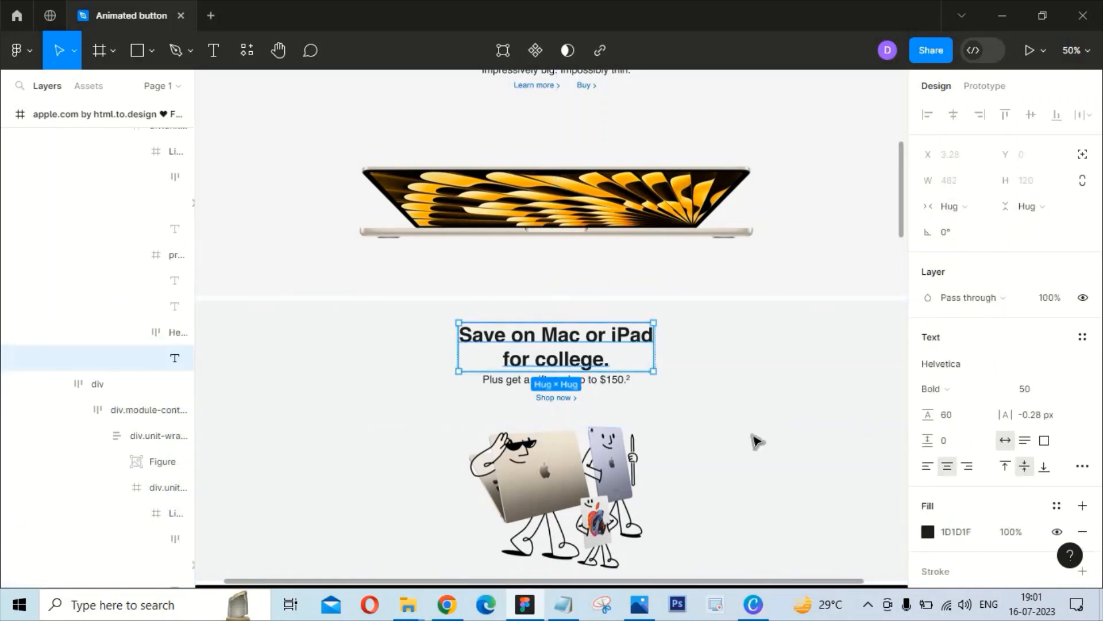
{"action": "left_click", "coordinate": [928, 532]}
{"action": "left_click_drag", "start_coordinate": [813, 269], "coordinate": [833, 228]}
{"action": "left_click", "coordinate": [893, 121]}
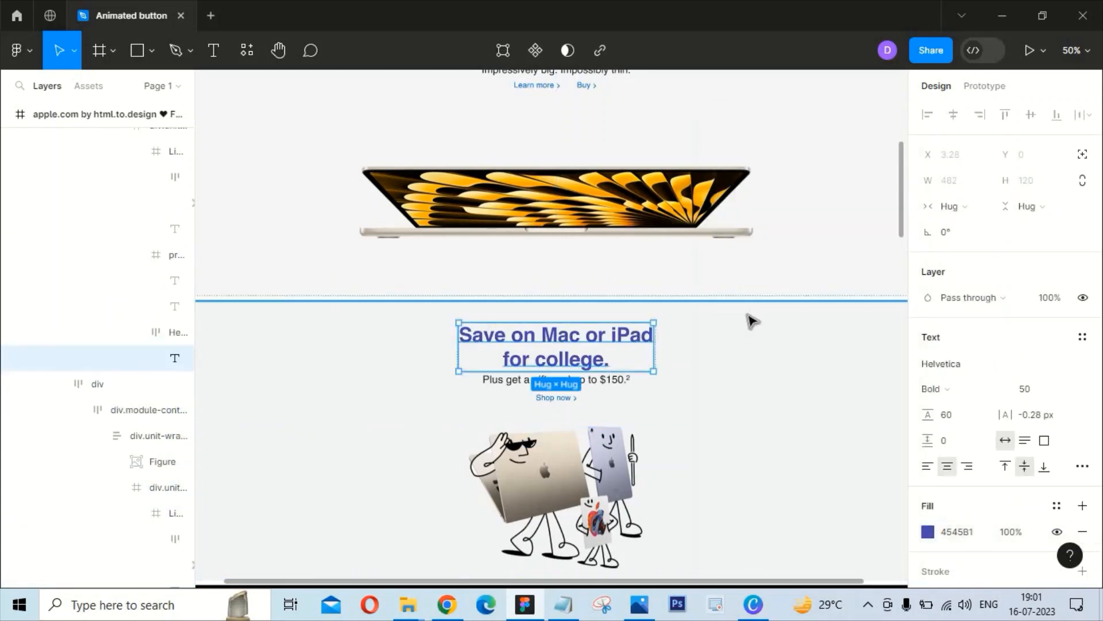
- Set the Desktop - 1 frame to 1600 wide and 7000 high
{"action": "key", "text": "ctrl+minus"}
{"action": "key", "text": "ctrl+minus"}
{"action": "key", "text": "ctrl+minus"}
{"action": "left_click", "coordinate": [656, 436]}
{"action": "left_click_drag", "start_coordinate": [656, 436], "coordinate": [625, 274]}
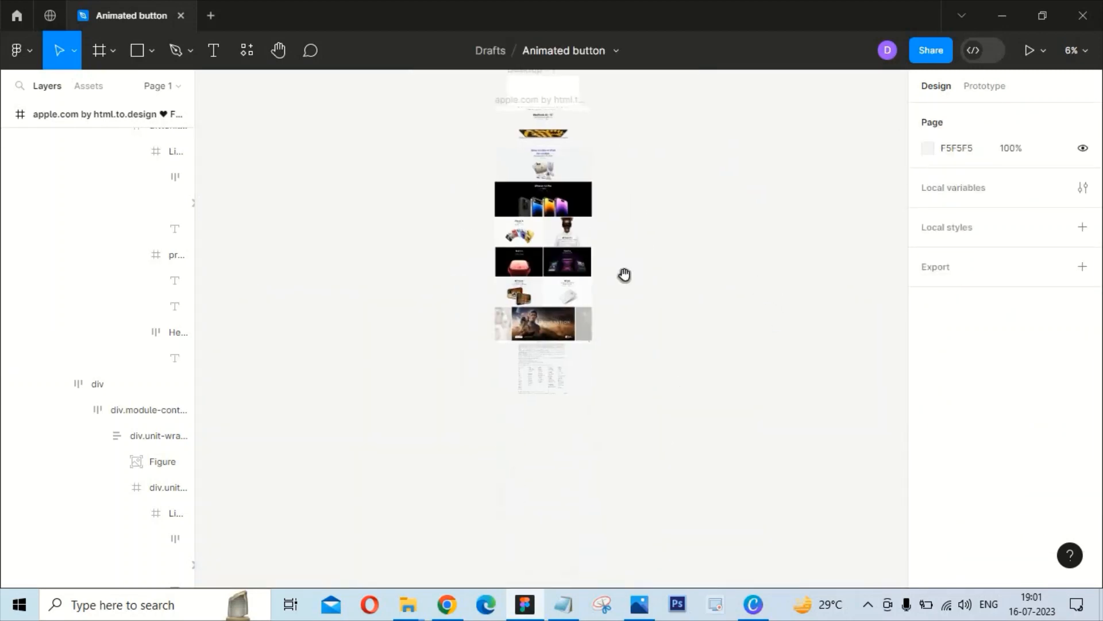
{"action": "key", "text": "ctrl+plus"}
{"action": "left_click_drag", "start_coordinate": [586, 178], "coordinate": [562, 540]}
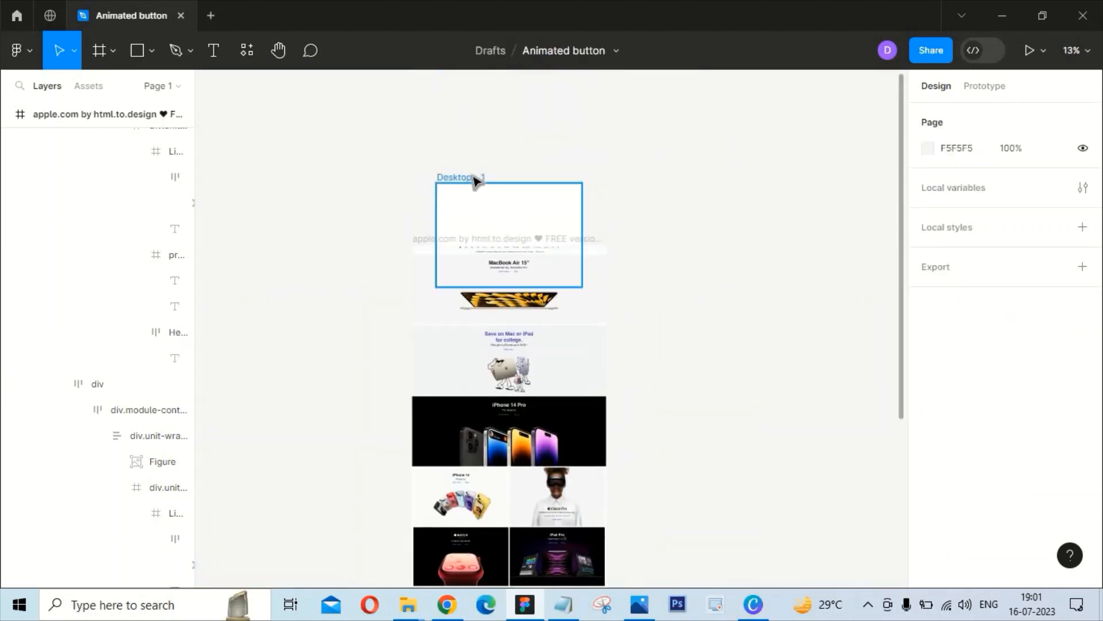
{"action": "left_click", "coordinate": [474, 177]}
{"action": "left_click", "coordinate": [981, 206]}
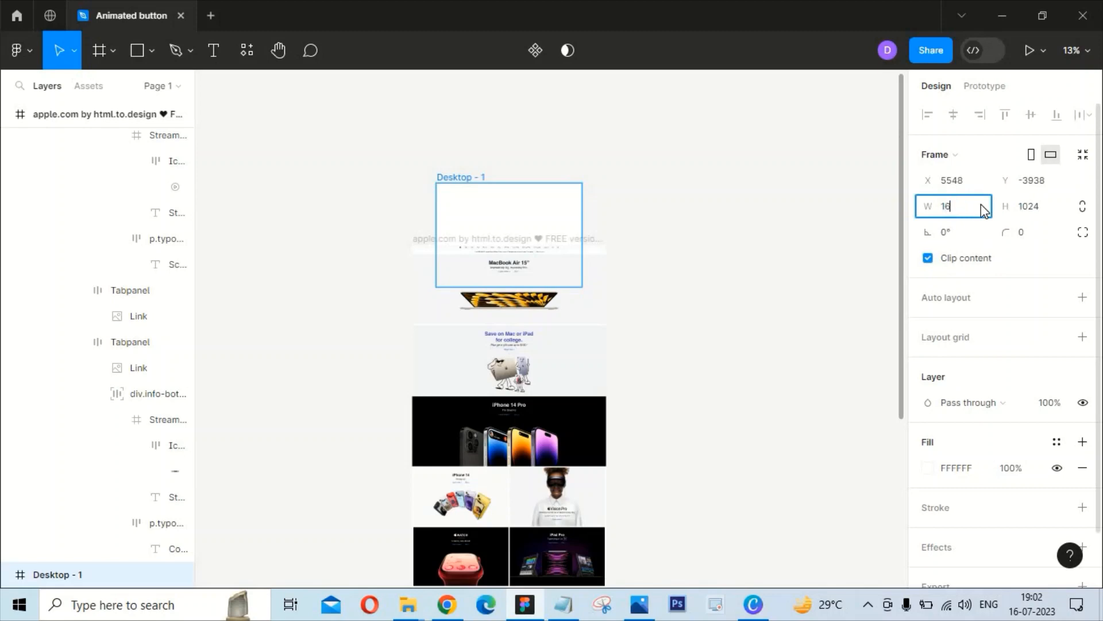
{"action": "type", "text": "1600"}
{"action": "left_click", "coordinate": [1041, 208]}
{"action": "type", "text": "7000"}
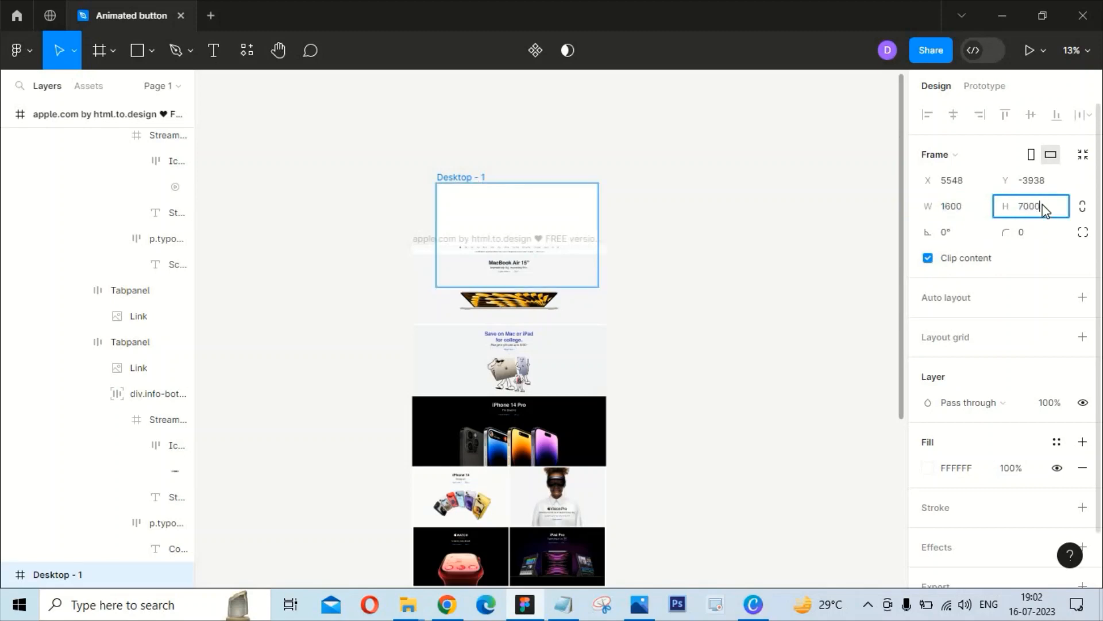
{"action": "key", "text": "Return"}
- Move and widen the Desktop - 1 frame to about 2376 so it surrounds the whole imported page
{"action": "mouse_move", "coordinate": [598, 212]}
{"action": "left_mouse_down"}
{"action": "mouse_move", "coordinate": [637, 213]}
{"action": "mouse_move", "coordinate": [601, 232]}
{"action": "left_mouse_up"}
{"action": "scroll", "coordinate": [582, 244], "scroll_direction": "down", "scroll_amount": 8}
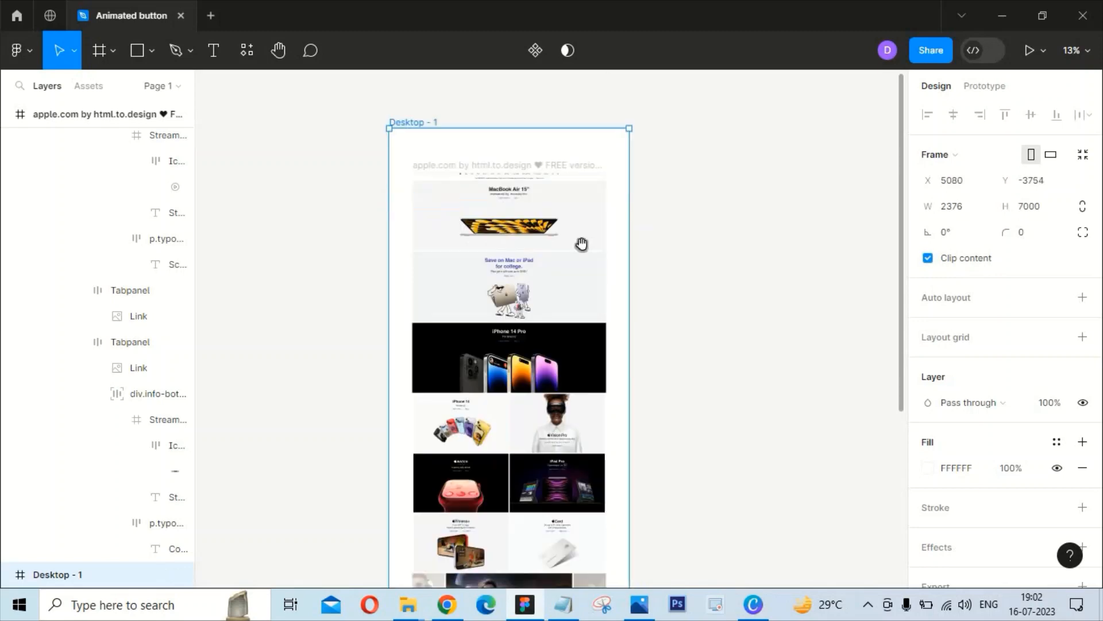
{"action": "scroll", "coordinate": [569, 324], "scroll_direction": "up", "scroll_amount": 8}
{"action": "left_click", "coordinate": [474, 128]}
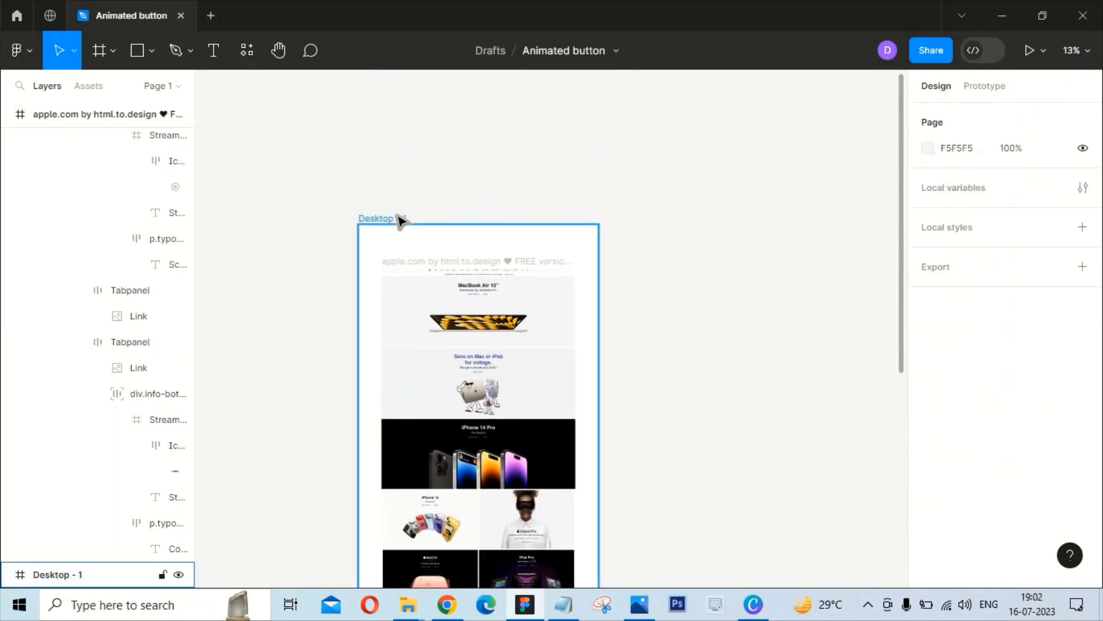
{"action": "left_click", "coordinate": [401, 220]}
{"action": "left_click", "coordinate": [603, 219]}
{"action": "scroll", "coordinate": [574, 242], "scroll_direction": "down", "scroll_amount": 10}
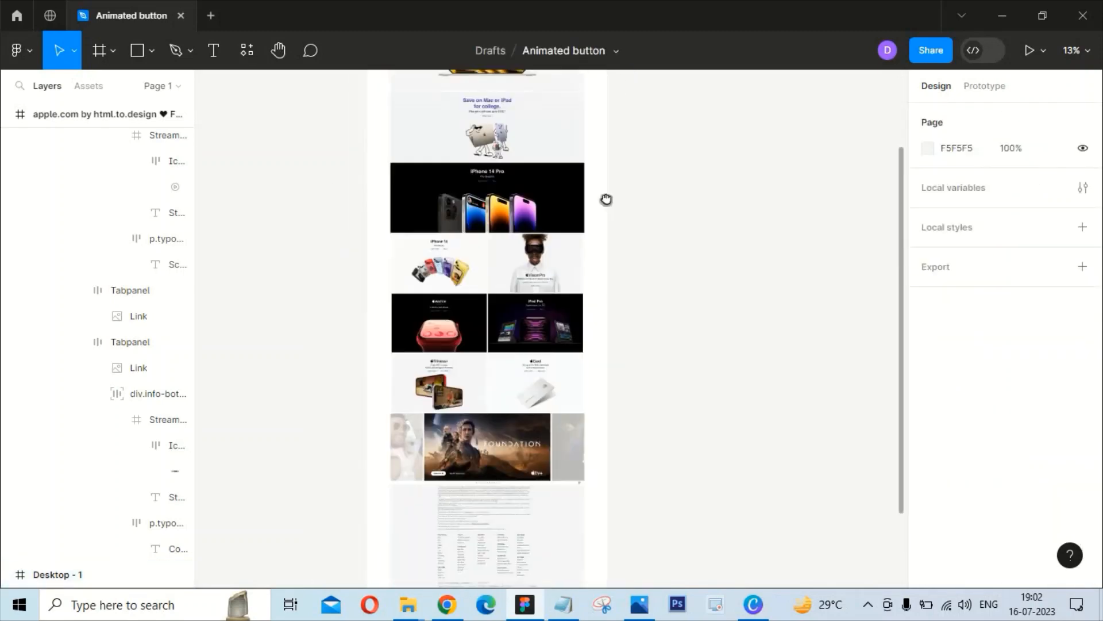
{"action": "scroll", "coordinate": [586, 447], "scroll_direction": "up", "scroll_amount": 10}
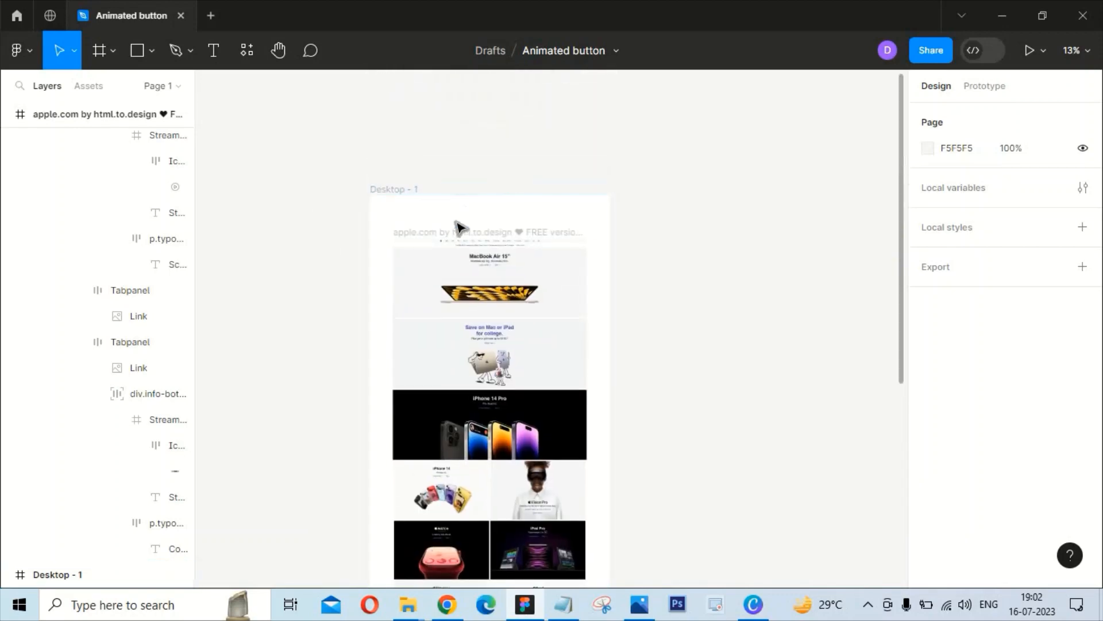
- Clear the custom name of the imported apple.com frame, keeping its content in place
{"action": "left_click", "coordinate": [459, 228]}
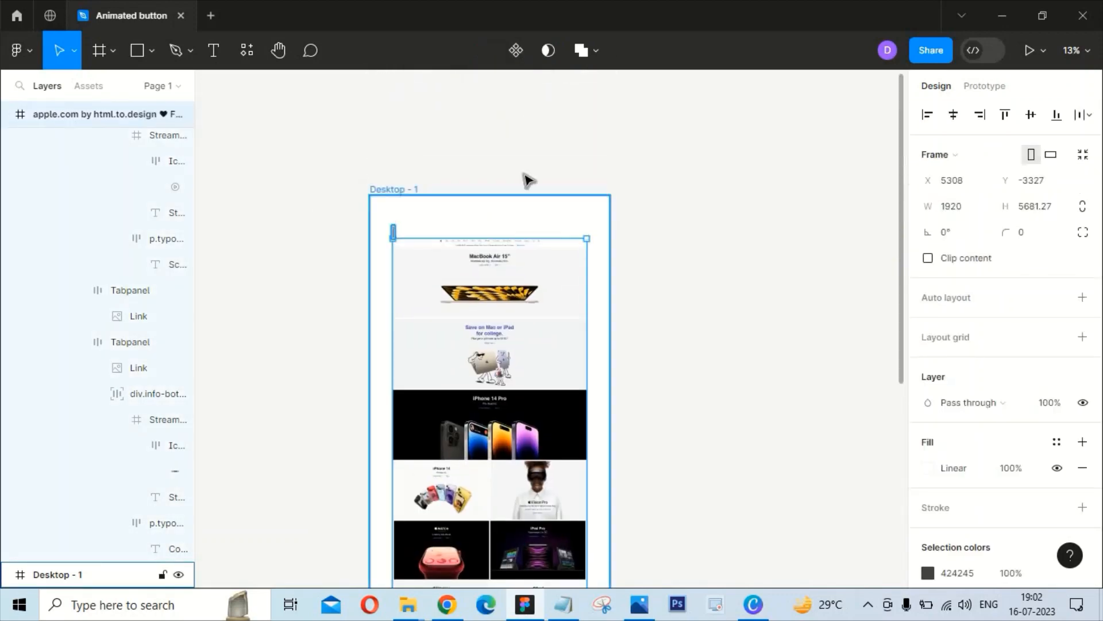
{"action": "left_click", "coordinate": [527, 180]}
{"action": "left_click_drag", "start_coordinate": [522, 271], "coordinate": [521, 243]}
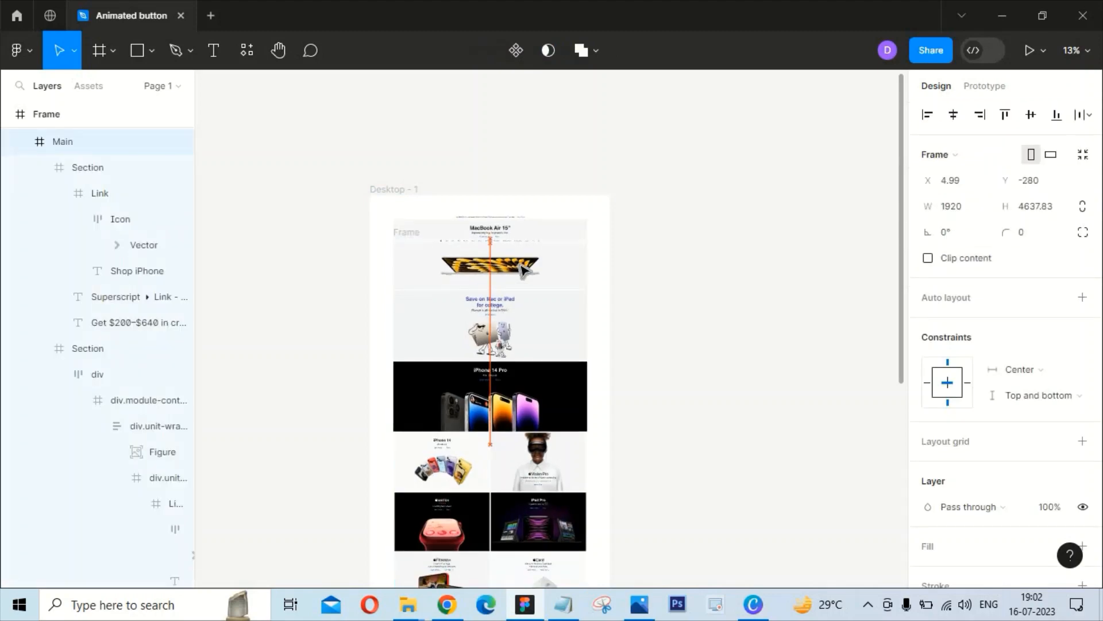
{"action": "key", "text": "ctrl+z"}
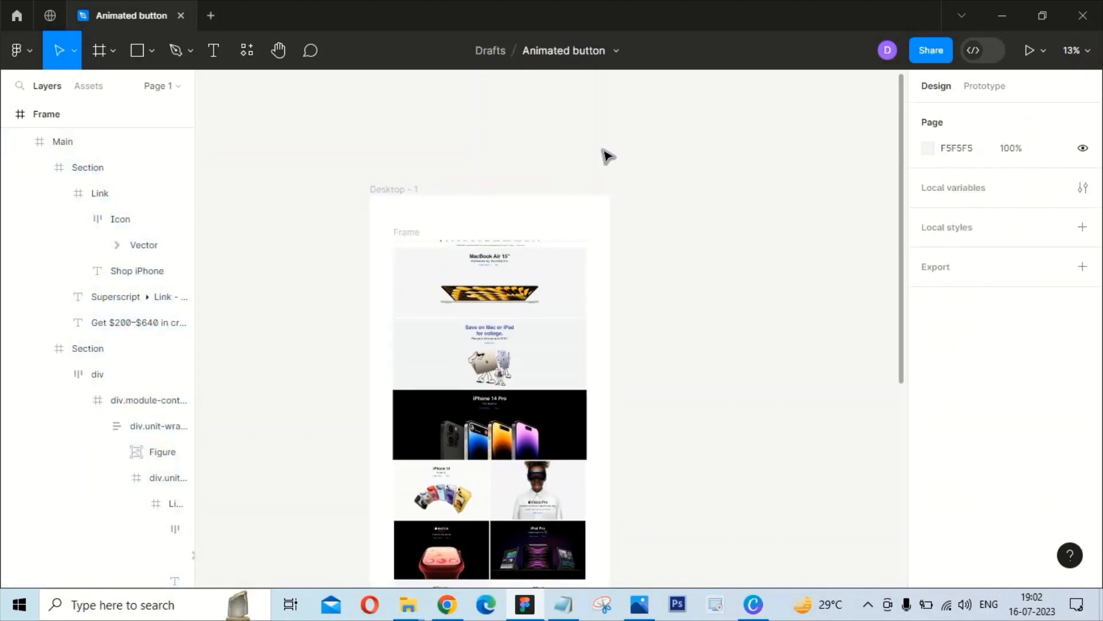
- Run the html.to.design plugin again from the recently used plugins
{"action": "right_click", "coordinate": [635, 283]}
{"action": "mouse_move", "coordinate": [664, 419]}
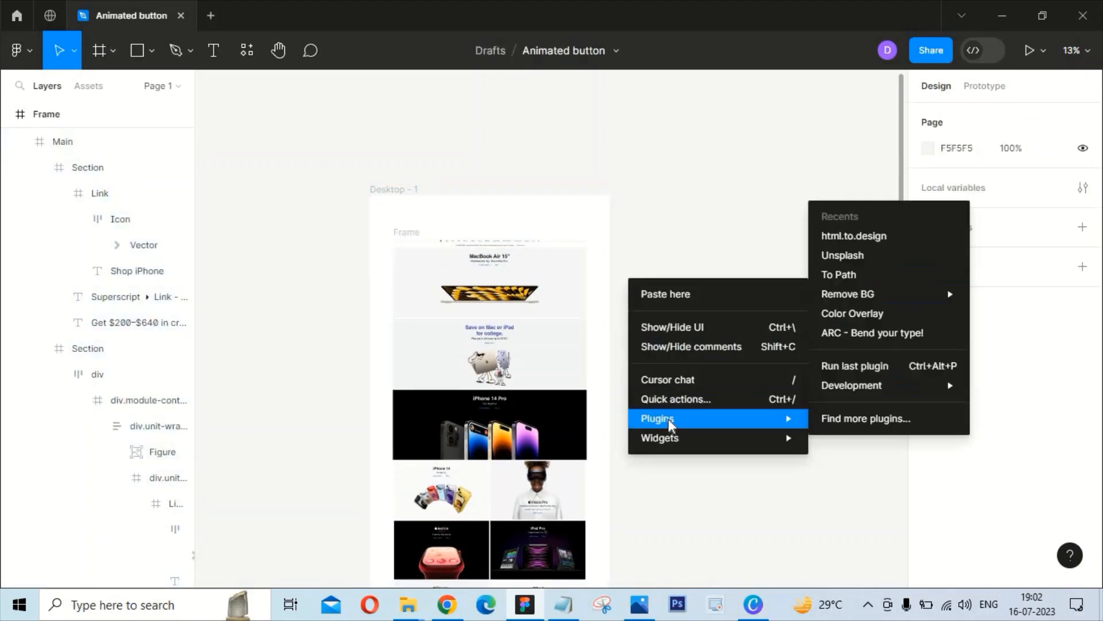
{"action": "left_click", "coordinate": [873, 235]}
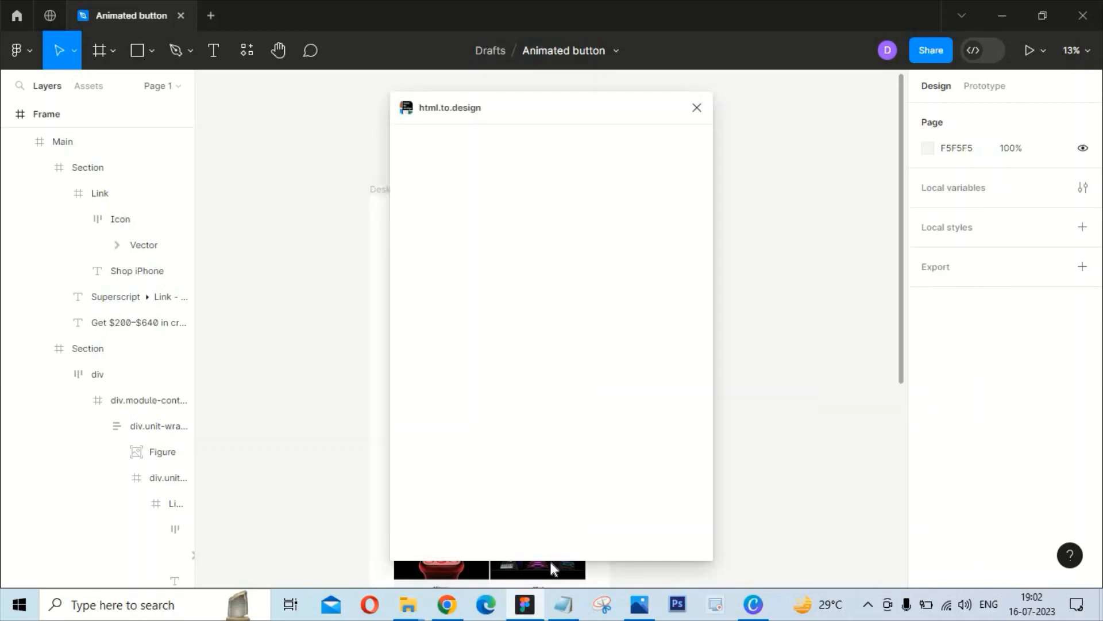
- Switch to Chrome and copy the address of the Tata Motors website
{"action": "left_click", "coordinate": [447, 604]}
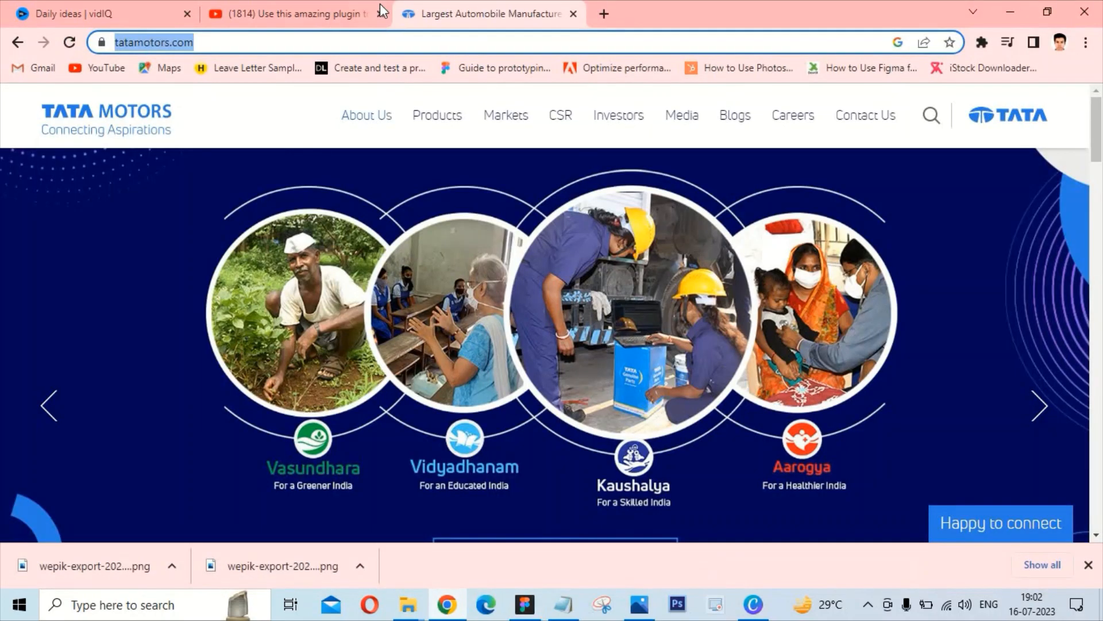
{"action": "double_click", "coordinate": [816, 1]}
{"action": "double_click", "coordinate": [678, 184]}
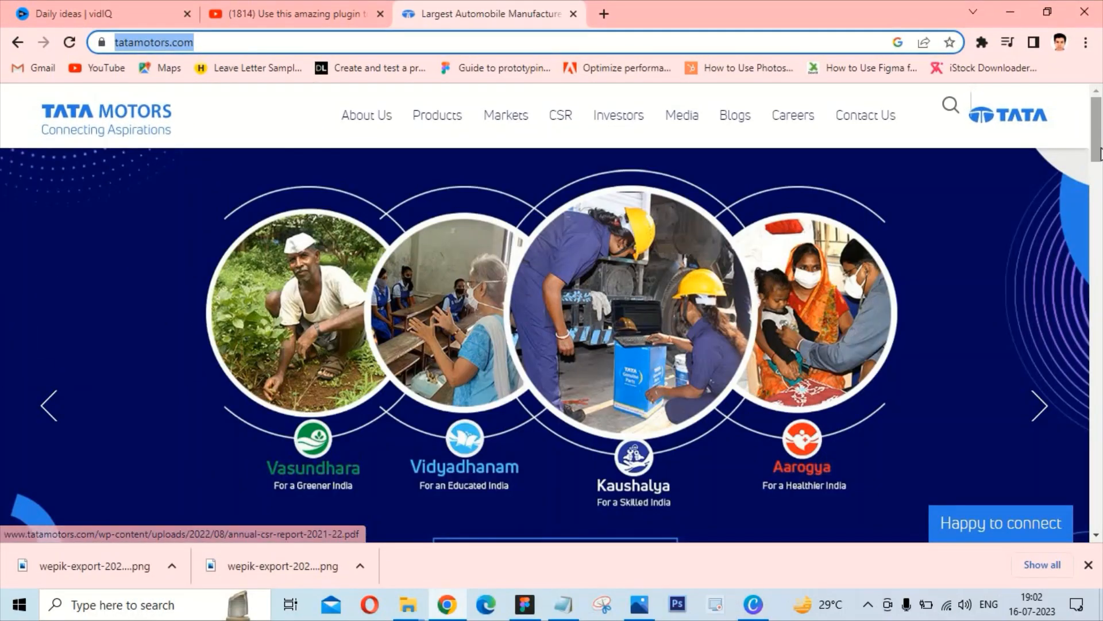
{"action": "left_click_drag", "start_coordinate": [1097, 149], "coordinate": [566, 99]}
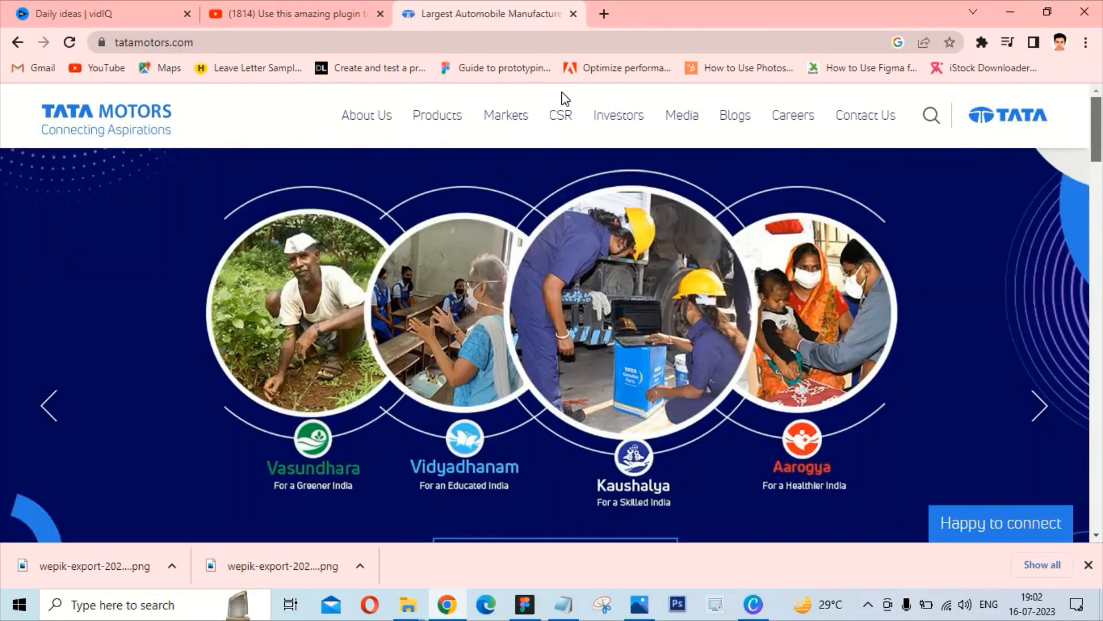
{"action": "left_click", "coordinate": [291, 42]}
{"action": "key", "text": "ctrl+c"}
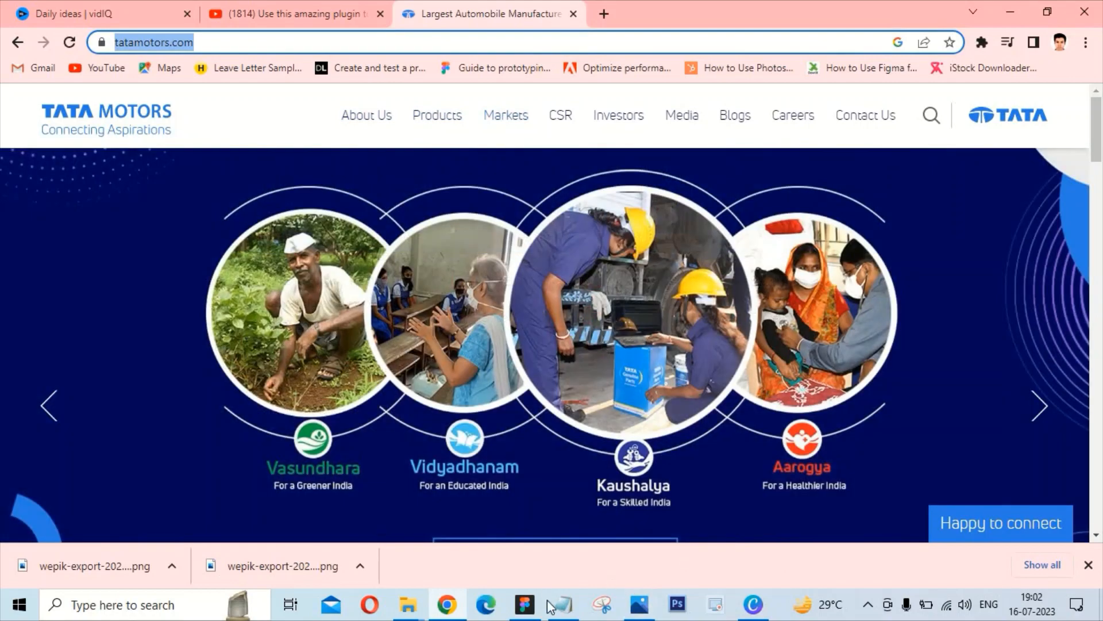
{"action": "left_click", "coordinate": [525, 604]}
{"action": "left_click_drag", "start_coordinate": [500, 263], "coordinate": [374, 269]}
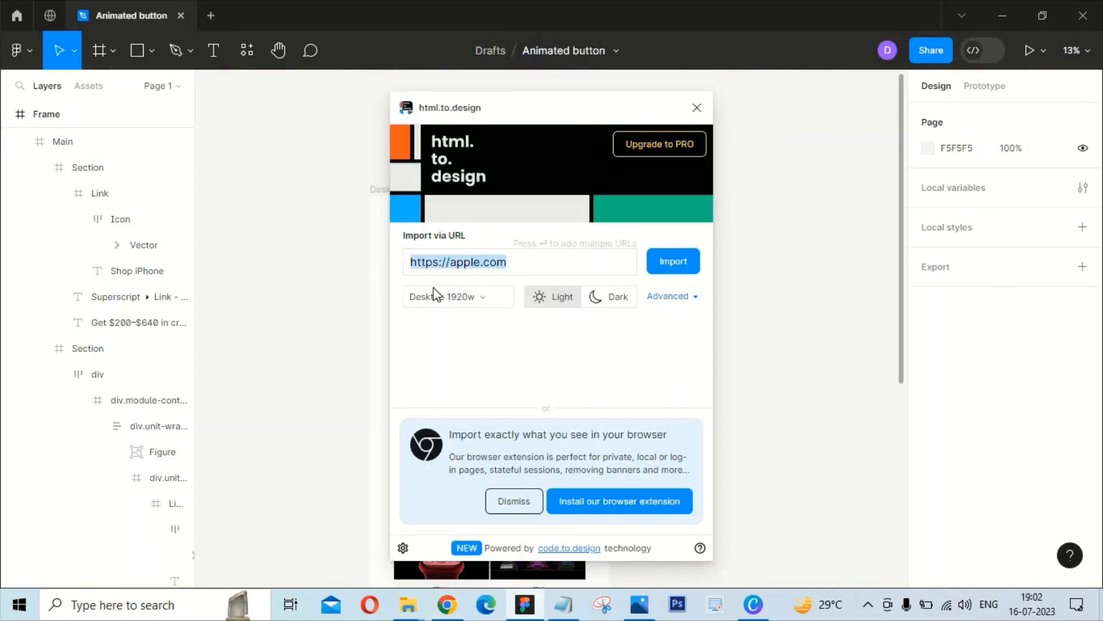
{"action": "key", "text": "ctrl+v"}
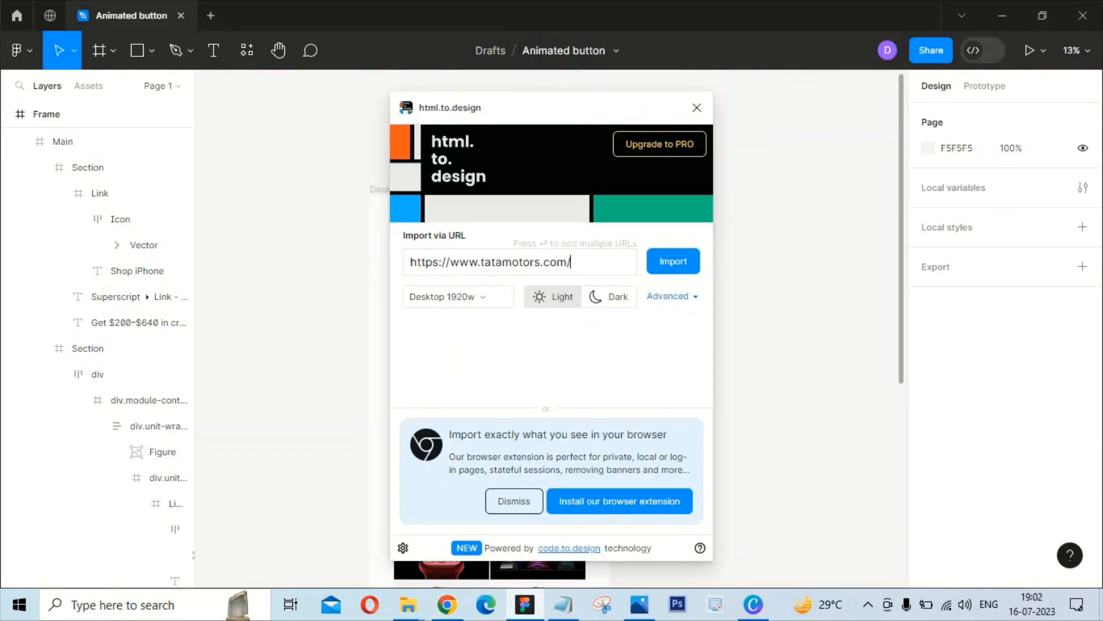
- Switch to Chrome and look over the Tata Motors homepage from its banner down through the Latest section
{"action": "left_click", "coordinate": [447, 605]}
{"action": "scroll", "coordinate": [1100, 390], "scroll_direction": "down", "scroll_amount": 5}
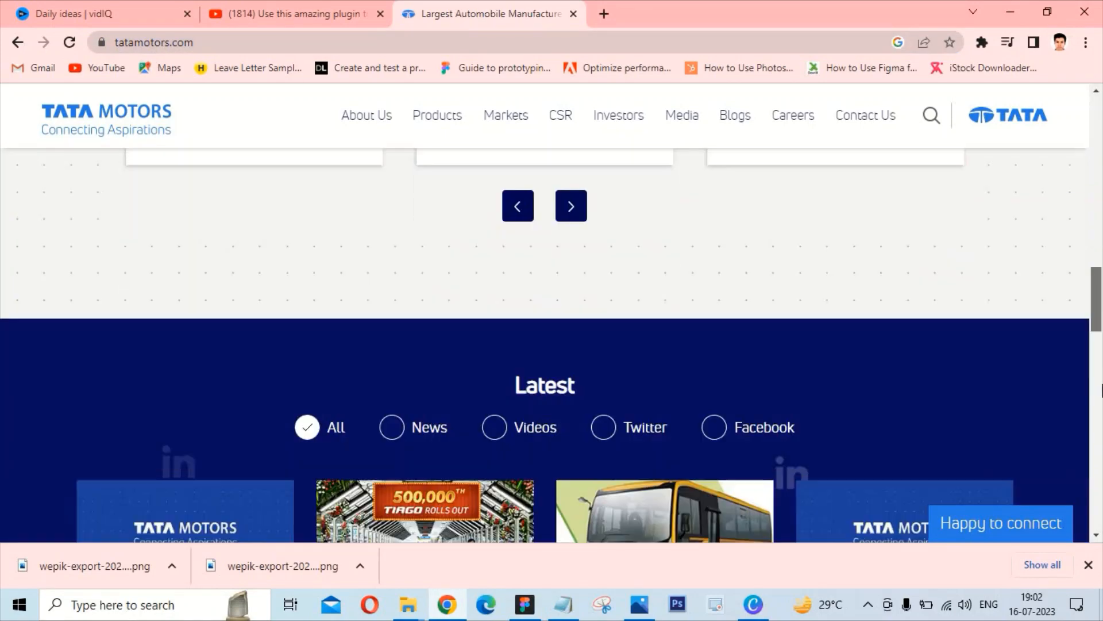
{"action": "scroll", "coordinate": [1101, 391], "scroll_direction": "down", "scroll_amount": 10}
{"action": "scroll", "coordinate": [1101, 391], "scroll_direction": "up", "scroll_amount": 20}
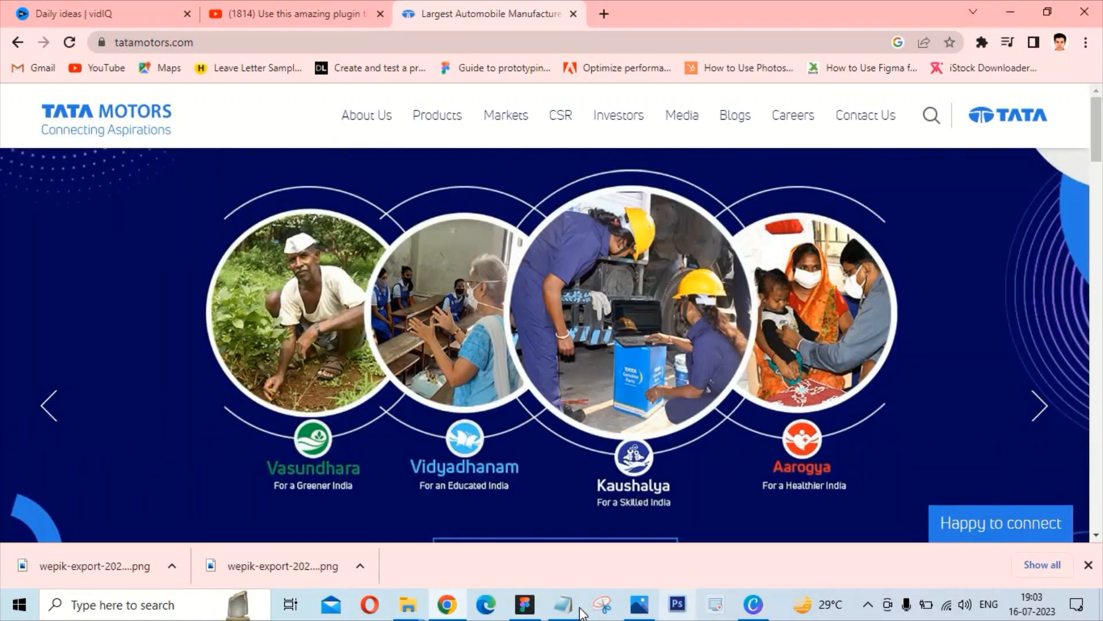
{"action": "left_click", "coordinate": [525, 604]}
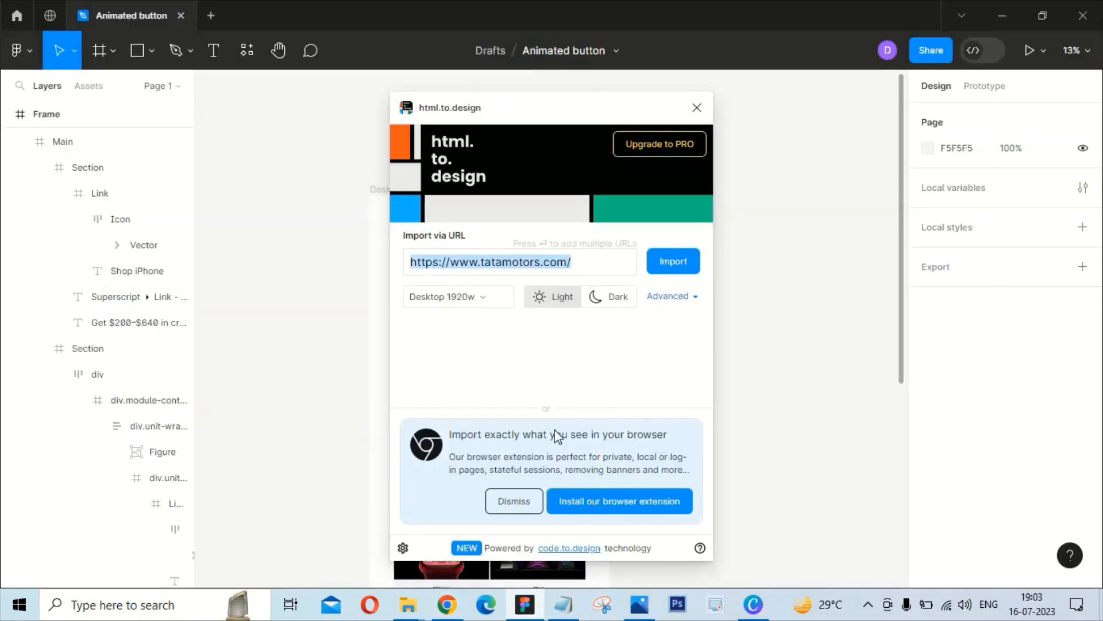
{"action": "left_click", "coordinate": [673, 264]}
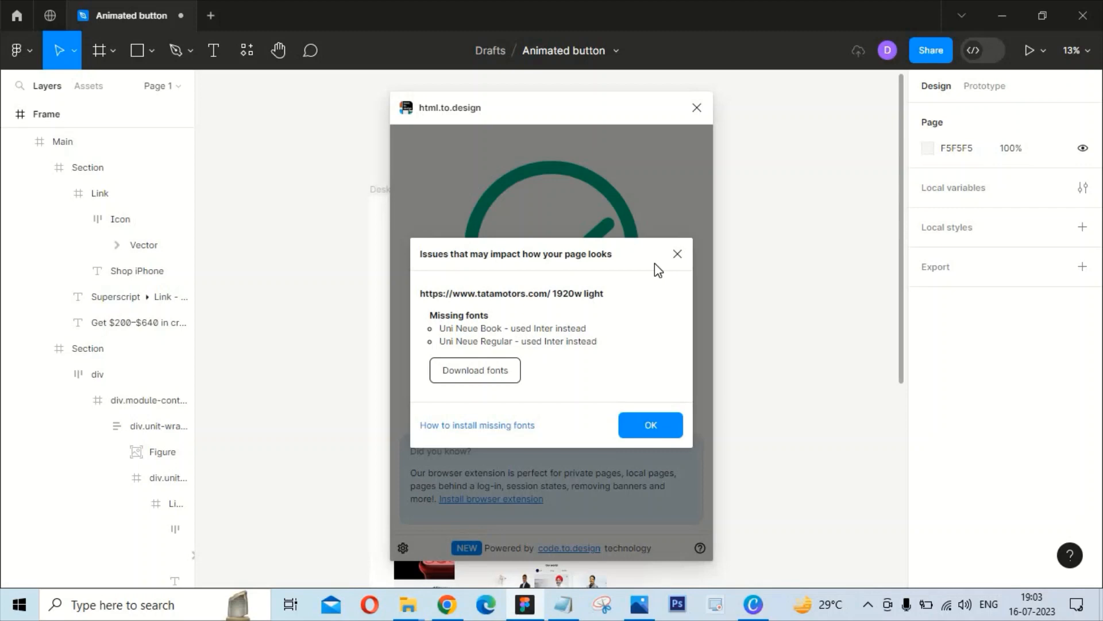
{"action": "left_click", "coordinate": [649, 426]}
{"action": "left_click", "coordinate": [697, 108]}
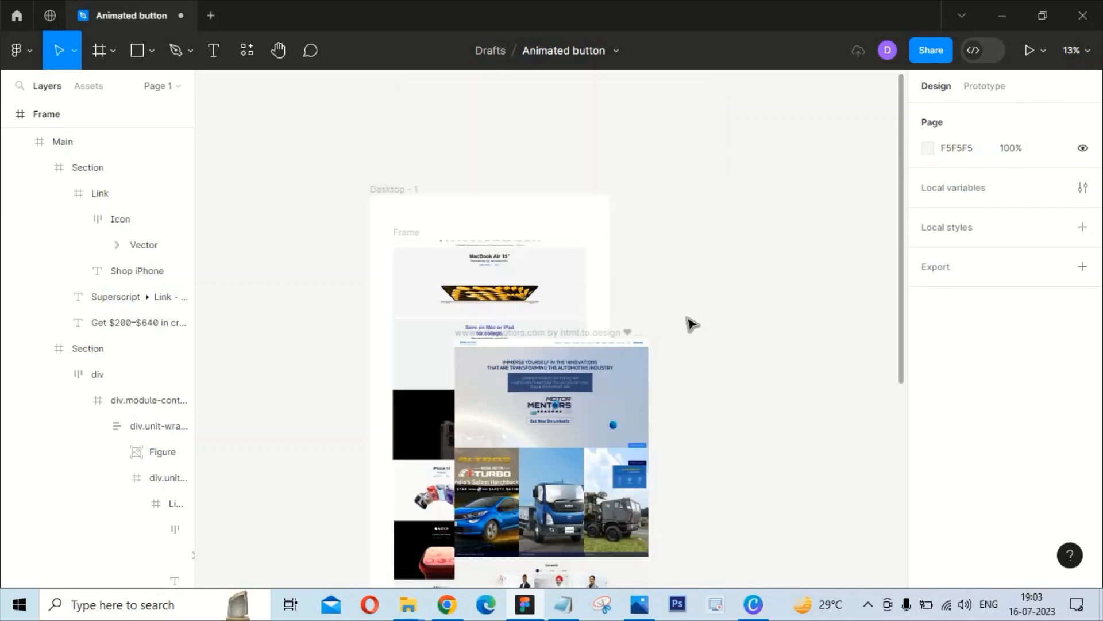
- Add a second desktop frame beside Desktop - 1 and place the imported tatamotors.com design inside it
{"action": "left_click_drag", "start_coordinate": [819, 244], "coordinate": [809, 272]}
{"action": "left_click_drag", "start_coordinate": [395, 191], "coordinate": [682, 187]}
{"action": "left_click_drag", "start_coordinate": [681, 245], "coordinate": [658, 217]}
{"action": "left_click", "coordinate": [843, 198]}
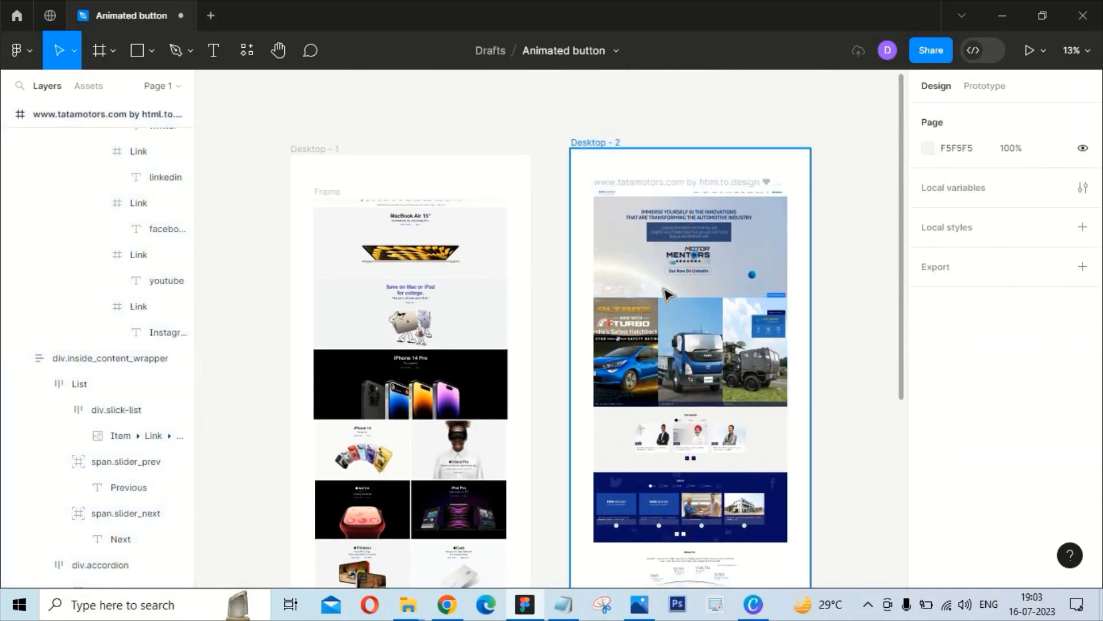
- Examine the imported vehicle panels at 50% zoom, selecting the nested layers of the truck and blue car panels
{"action": "key", "text": "ctrl+plus"}
{"action": "left_click_drag", "start_coordinate": [791, 190], "coordinate": [530, 340]}
{"action": "scroll", "coordinate": [529, 339], "scroll_direction": "down", "scroll_amount": 15}
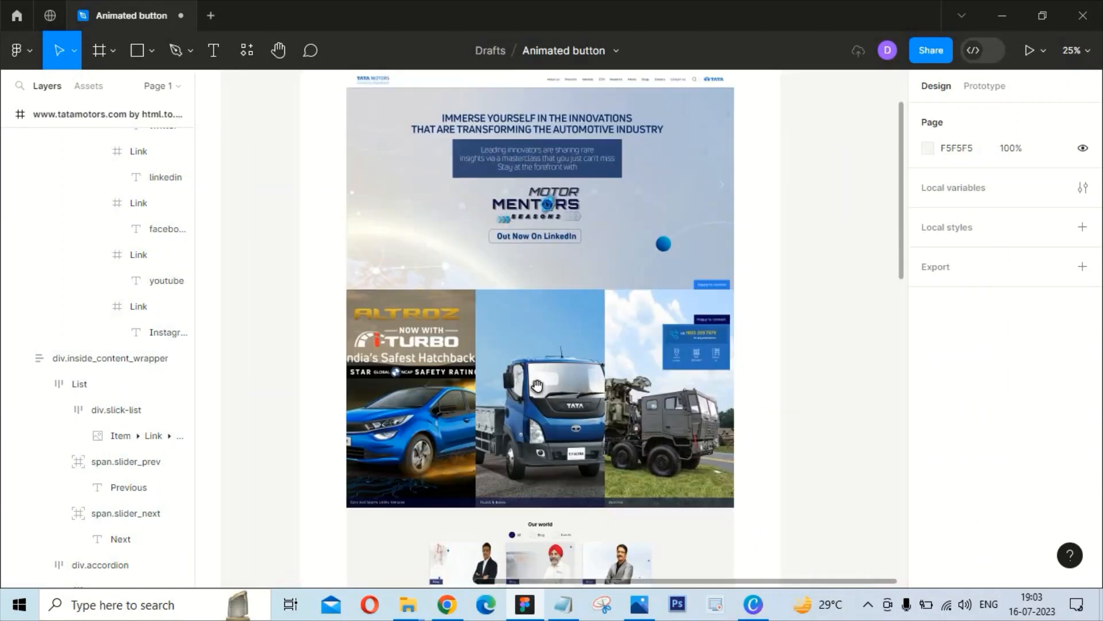
{"action": "left_click_drag", "start_coordinate": [567, 254], "coordinate": [541, 517]}
{"action": "left_click_drag", "start_coordinate": [517, 161], "coordinate": [510, 445]}
{"action": "key", "text": "ctrl+plus"}
{"action": "left_click", "coordinate": [546, 325]}
{"action": "left_click", "coordinate": [546, 324]}
{"action": "double_click", "coordinate": [546, 324]}
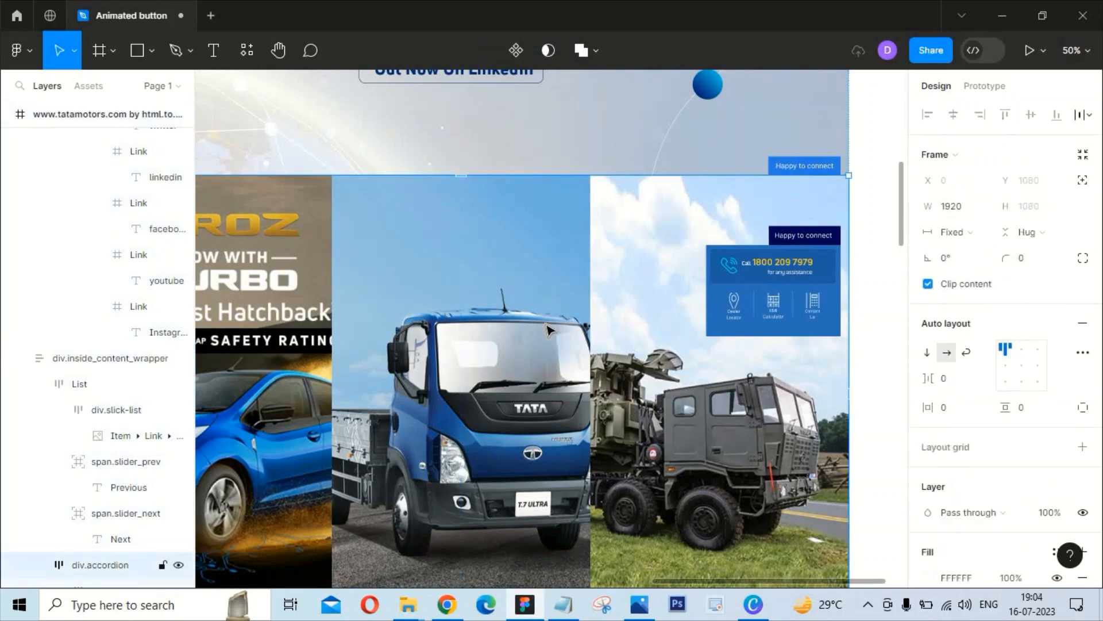
{"action": "double_click", "coordinate": [546, 324]}
{"action": "double_click", "coordinate": [546, 324]}
{"action": "left_click", "coordinate": [547, 329]}
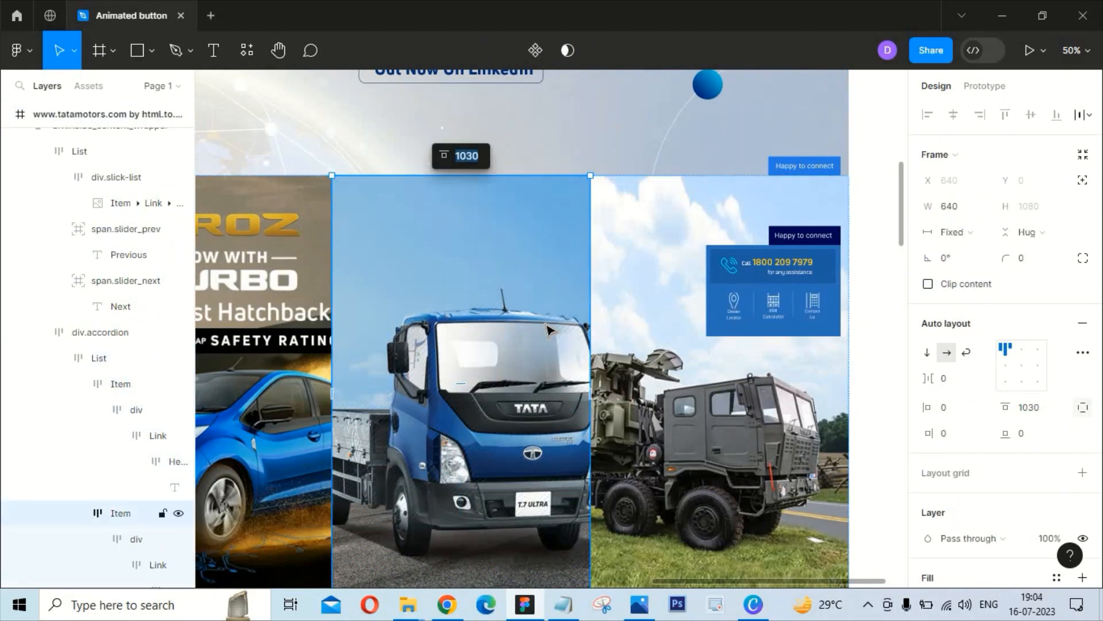
{"action": "left_click", "coordinate": [300, 345]}
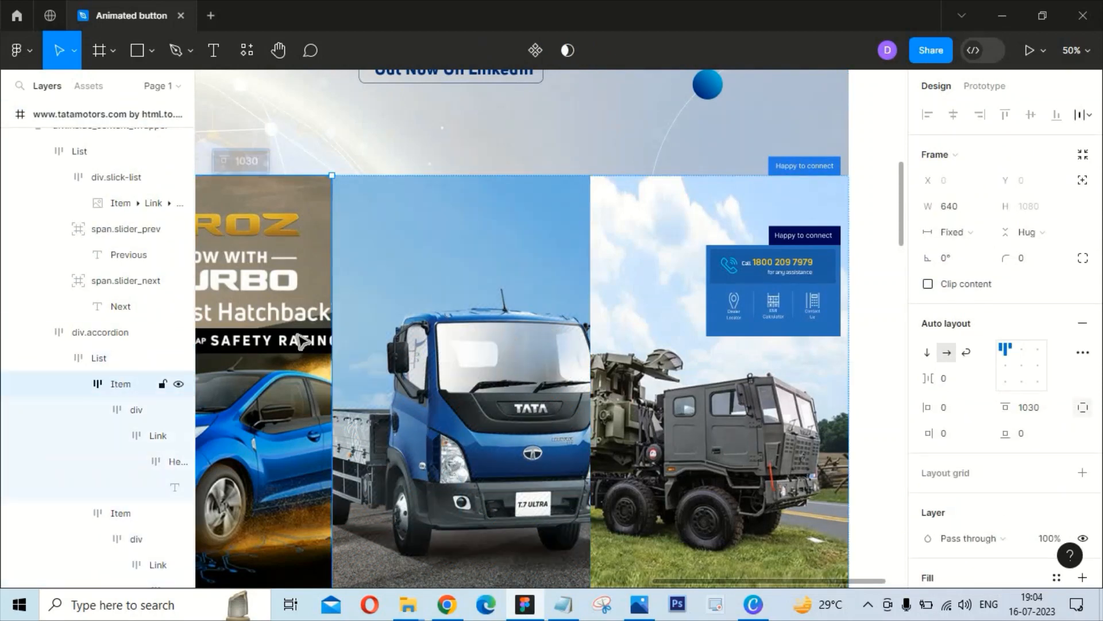
{"action": "left_click", "coordinate": [300, 345]}
{"action": "double_click", "coordinate": [489, 298]}
{"action": "left_click_drag", "start_coordinate": [488, 299], "coordinate": [428, 298]}
{"action": "key", "text": "ctrl+z"}
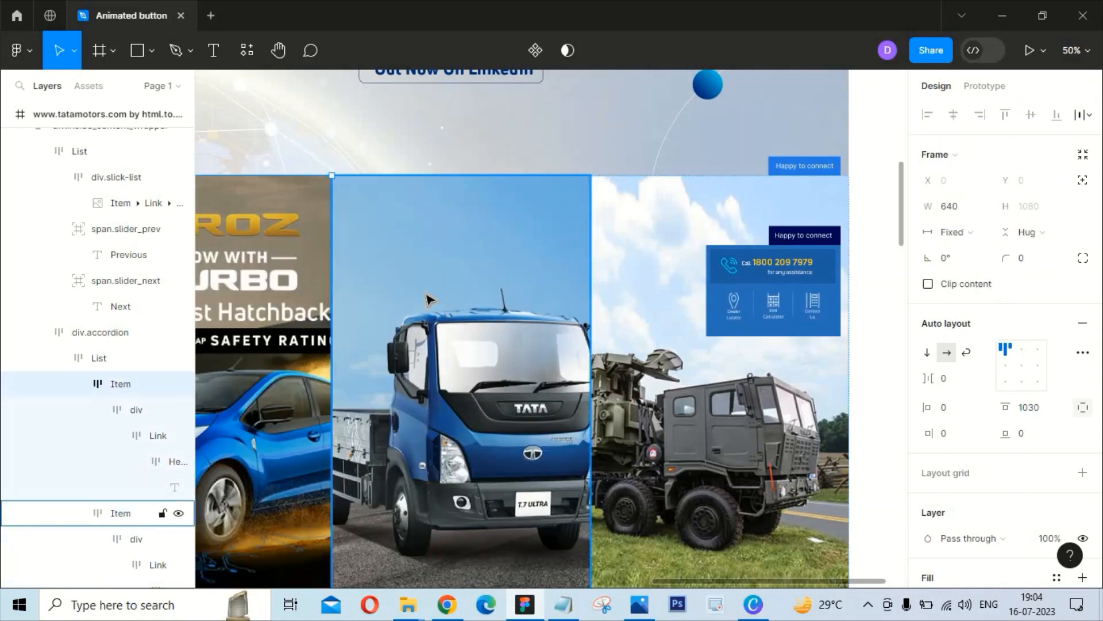
- Inspect the layers of the imported hero banner down to its slide image
{"action": "left_click", "coordinate": [460, 152]}
{"action": "scroll", "coordinate": [502, 162], "scroll_direction": "up", "scroll_amount": 5}
{"action": "double_click", "coordinate": [502, 163]}
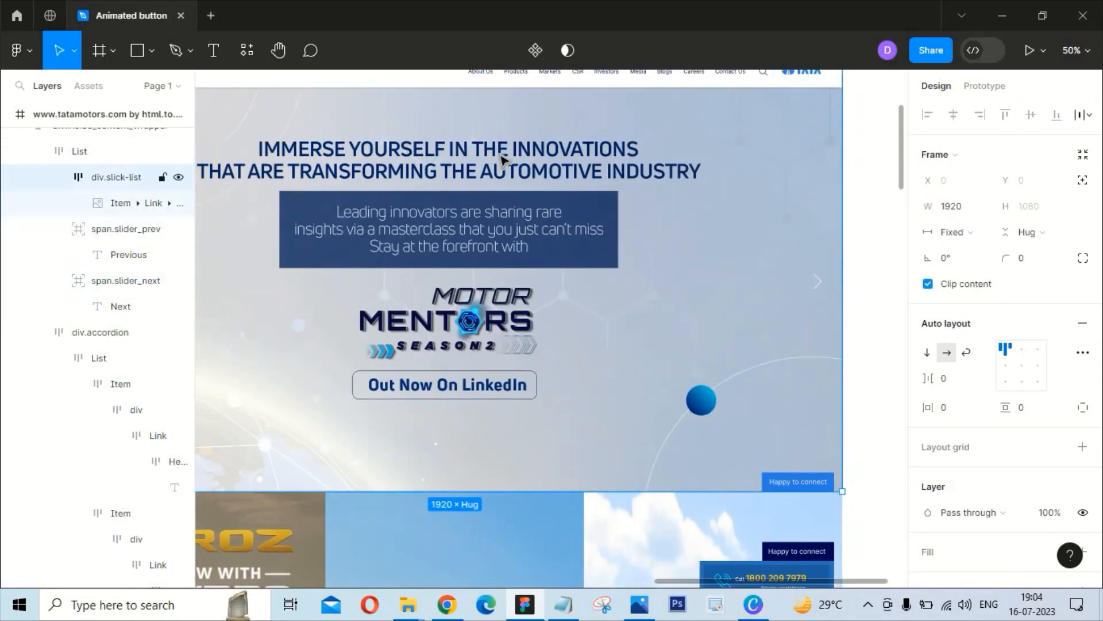
{"action": "double_click", "coordinate": [499, 154]}
{"action": "left_click", "coordinate": [893, 168]}
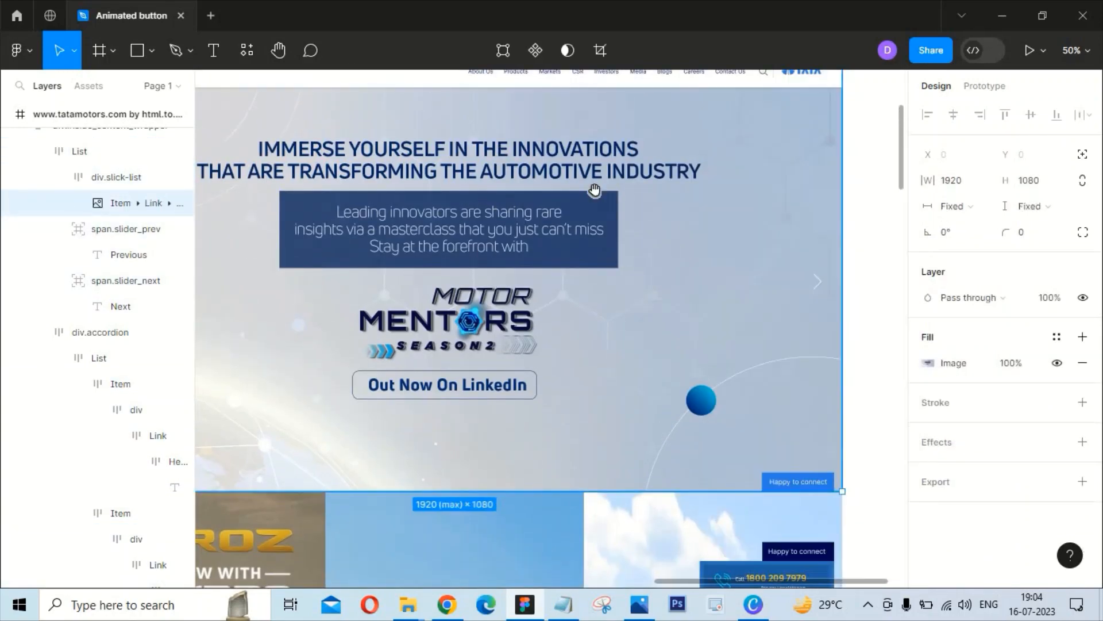
- Examine the imported Our world section, selecting the nested layers of its middle blog card and the card's caption
{"action": "left_click_drag", "start_coordinate": [594, 192], "coordinate": [697, 164]}
{"action": "left_click_drag", "start_coordinate": [605, 421], "coordinate": [646, 75]}
{"action": "left_click_drag", "start_coordinate": [598, 395], "coordinate": [626, 190]}
{"action": "left_click_drag", "start_coordinate": [579, 395], "coordinate": [560, 86]}
{"action": "left_click_drag", "start_coordinate": [626, 242], "coordinate": [581, 351]}
{"action": "double_click", "coordinate": [581, 350]}
{"action": "double_click", "coordinate": [583, 351]}
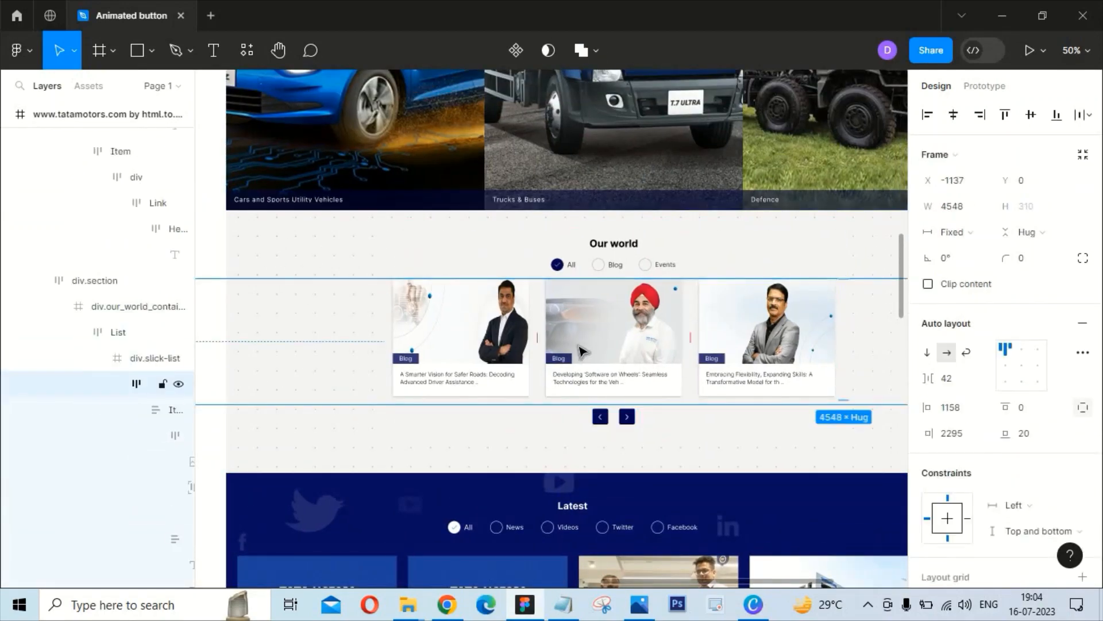
{"action": "double_click", "coordinate": [583, 351]}
{"action": "double_click", "coordinate": [582, 351]}
{"action": "left_click", "coordinate": [570, 389]}
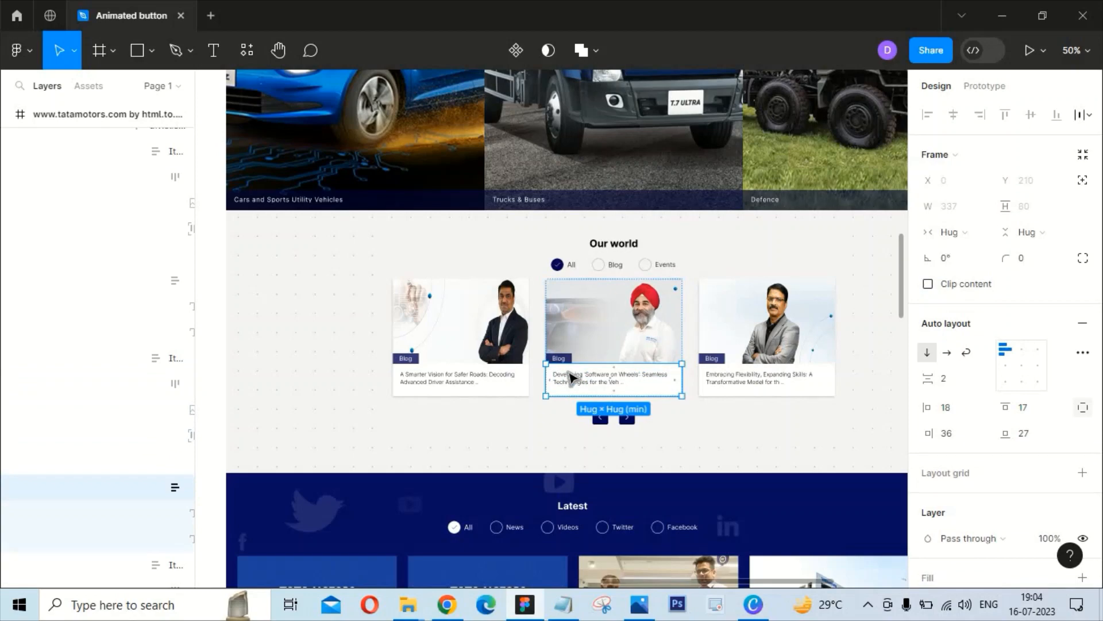
- Examine the imported Latest section, selecting its filter list and the nested layers of the second news card
{"action": "scroll", "coordinate": [572, 377], "scroll_direction": "down", "scroll_amount": 5}
{"action": "left_click", "coordinate": [510, 343]}
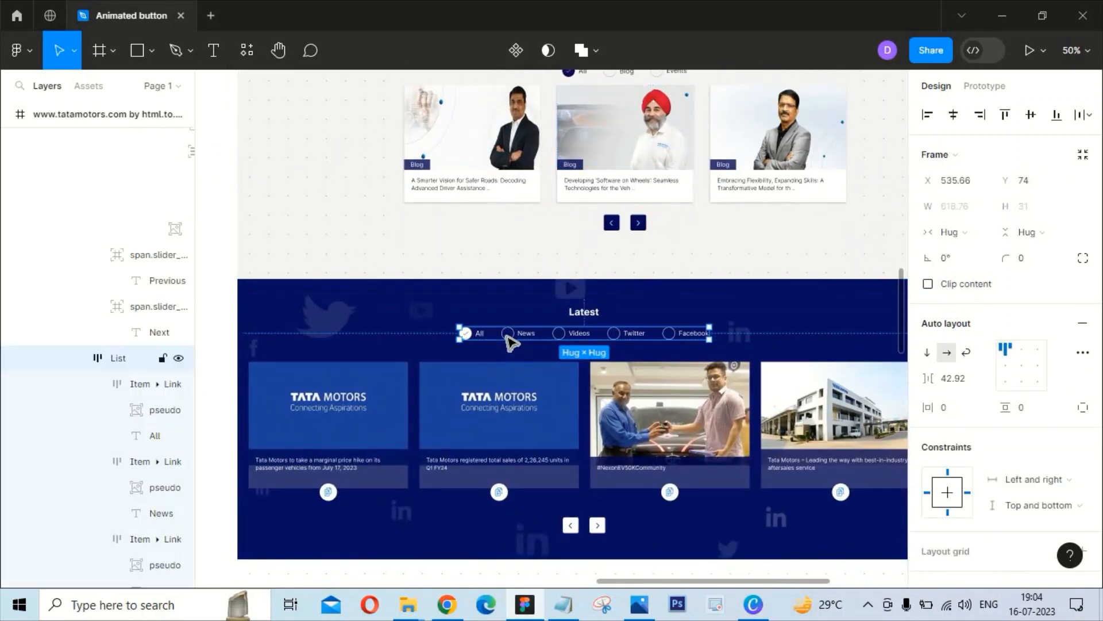
{"action": "double_click", "coordinate": [510, 343]}
{"action": "double_click", "coordinate": [509, 340]}
{"action": "left_click", "coordinate": [524, 265]}
{"action": "scroll", "coordinate": [525, 287], "scroll_direction": "down", "scroll_amount": 4}
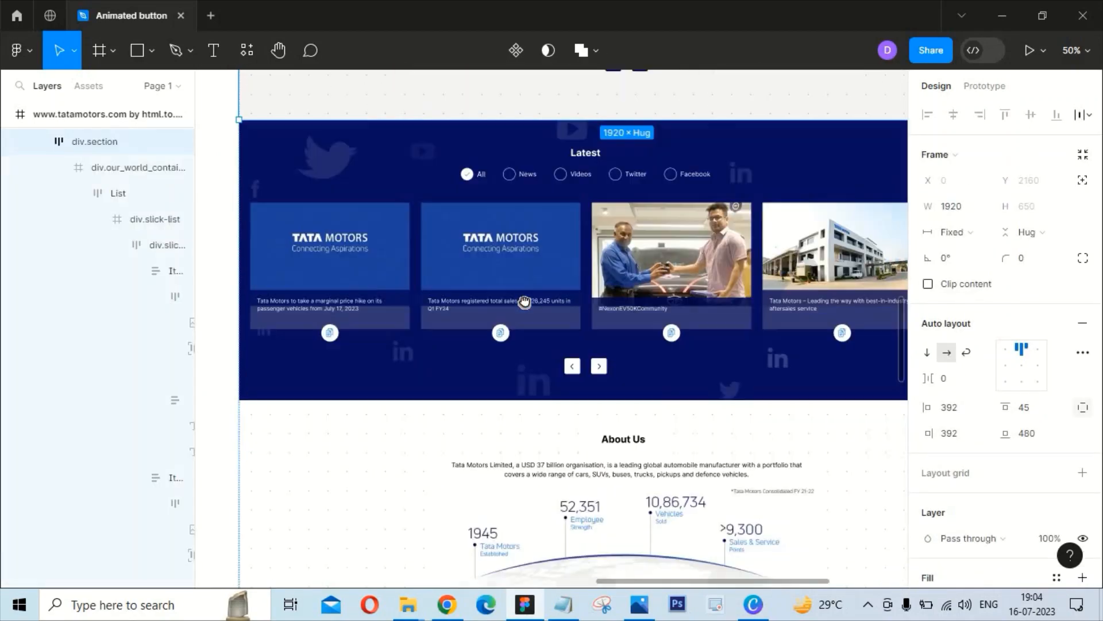
{"action": "double_click", "coordinate": [520, 267]}
{"action": "double_click", "coordinate": [520, 267]}
{"action": "double_click", "coordinate": [520, 268]}
{"action": "double_click", "coordinate": [520, 267]}
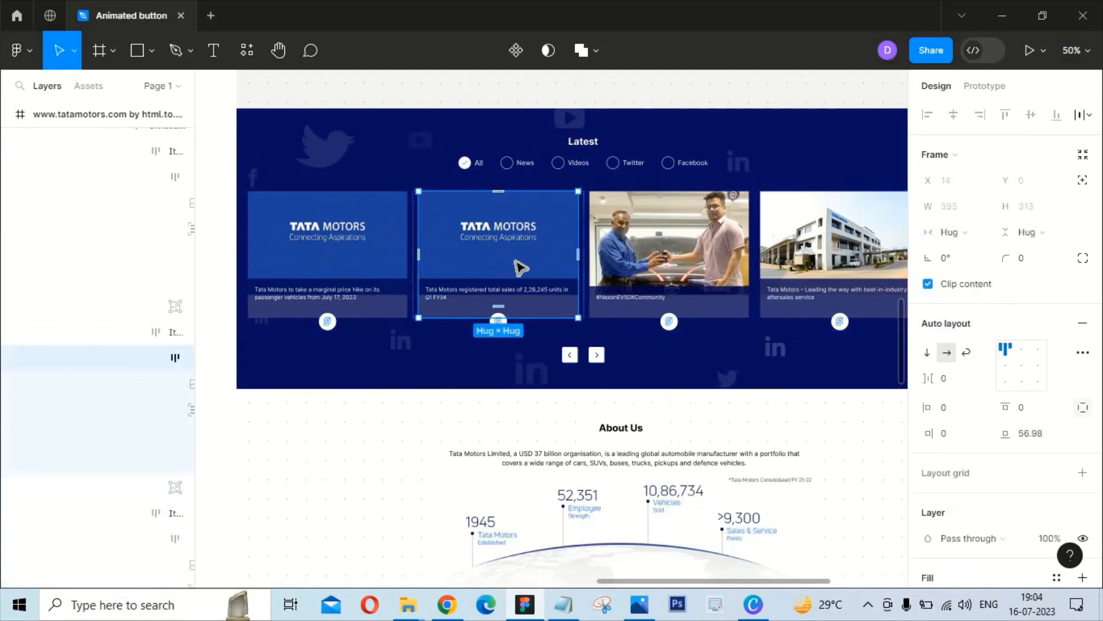
{"action": "left_click", "coordinate": [468, 99]}
{"action": "mouse_move", "coordinate": [565, 607]}
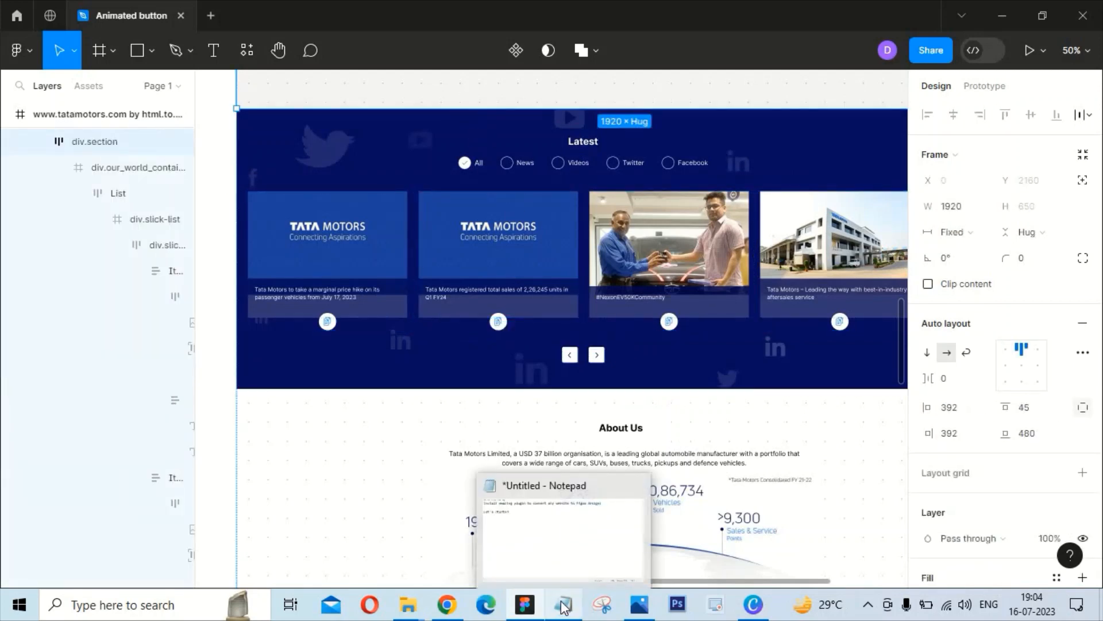
- Inspect the imported About Us section, including its vision banner and company statistics block
{"action": "left_click", "coordinate": [807, 423]}
{"action": "scroll", "coordinate": [632, 401], "scroll_direction": "down", "scroll_amount": 6}
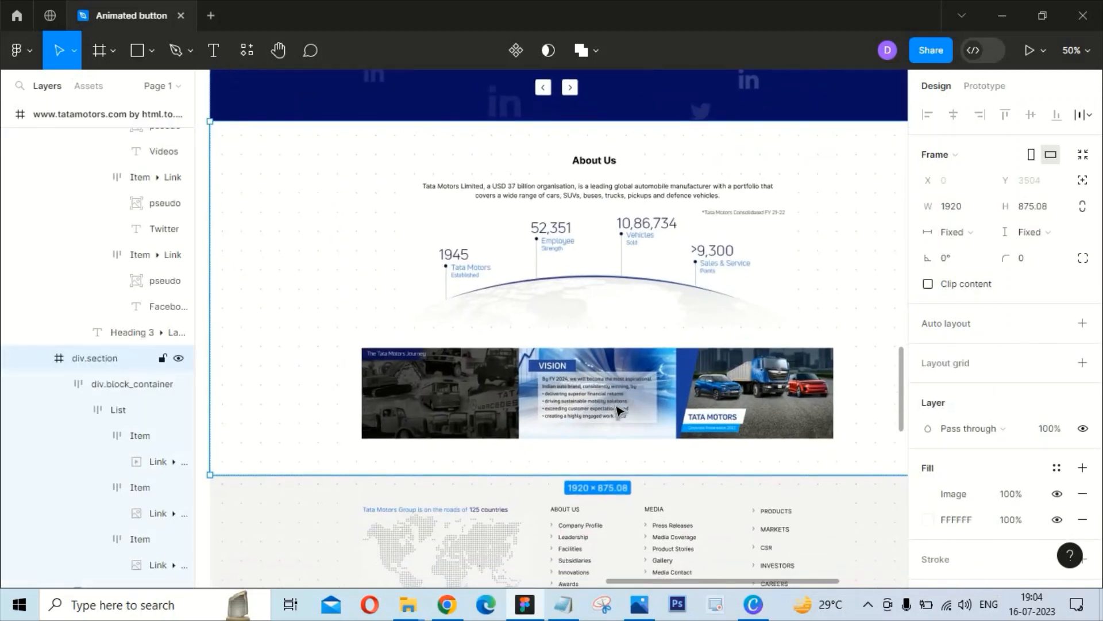
{"action": "double_click", "coordinate": [617, 407]}
{"action": "double_click", "coordinate": [617, 407]}
{"action": "double_click", "coordinate": [617, 407]}
{"action": "left_click", "coordinate": [668, 227]}
{"action": "scroll", "coordinate": [673, 253], "scroll_direction": "up", "scroll_amount": 6}
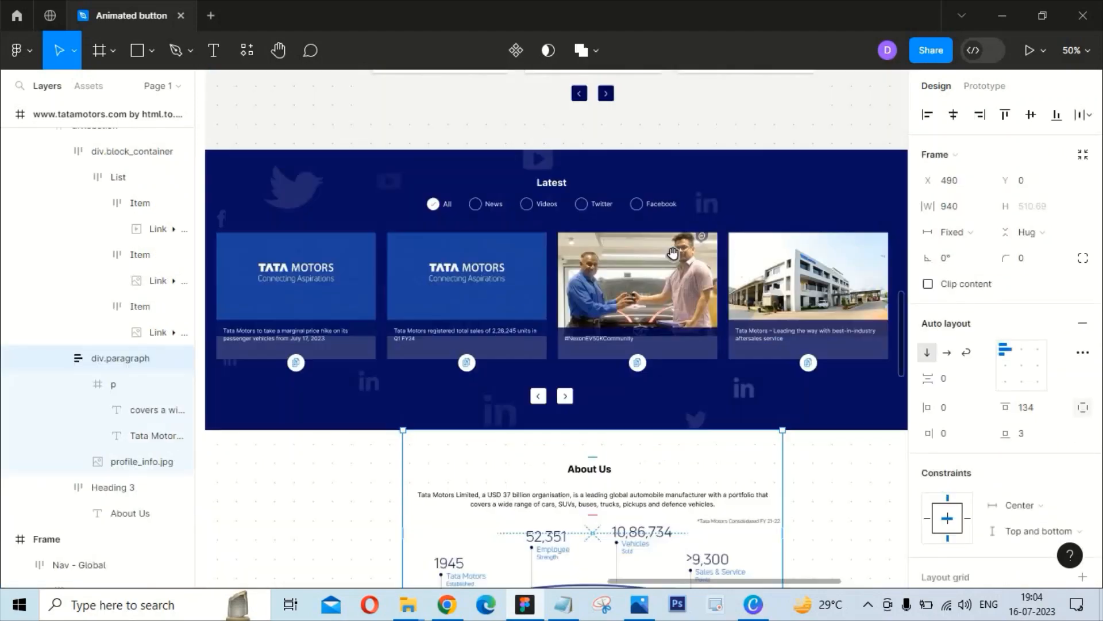
{"action": "scroll", "coordinate": [673, 253], "scroll_direction": "up", "scroll_amount": 15}
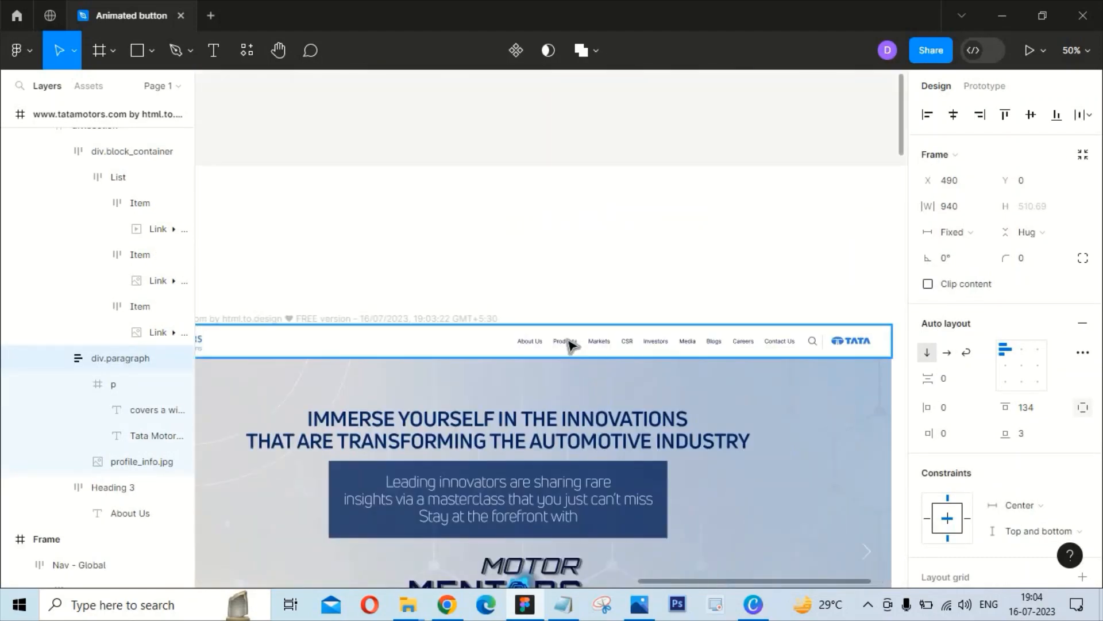
- Inspect the individual text links of the imported navigation bar, from Products through Investors
{"action": "left_click", "coordinate": [571, 343]}
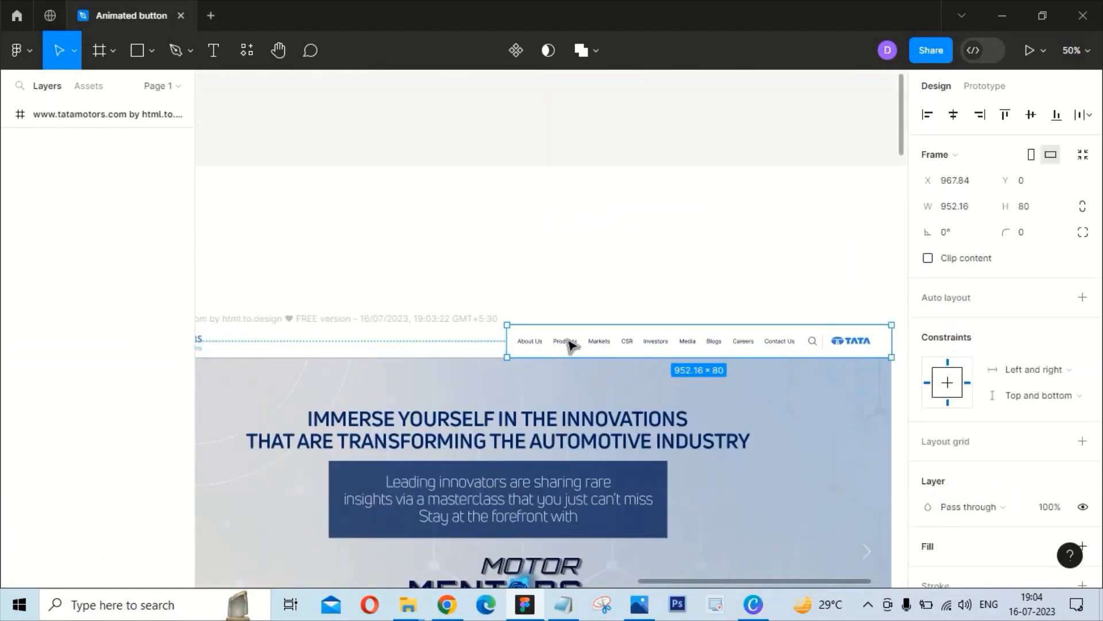
{"action": "double_click", "coordinate": [569, 343]}
{"action": "left_click", "coordinate": [600, 344]}
{"action": "left_click", "coordinate": [637, 343]}
{"action": "double_click", "coordinate": [657, 343]}
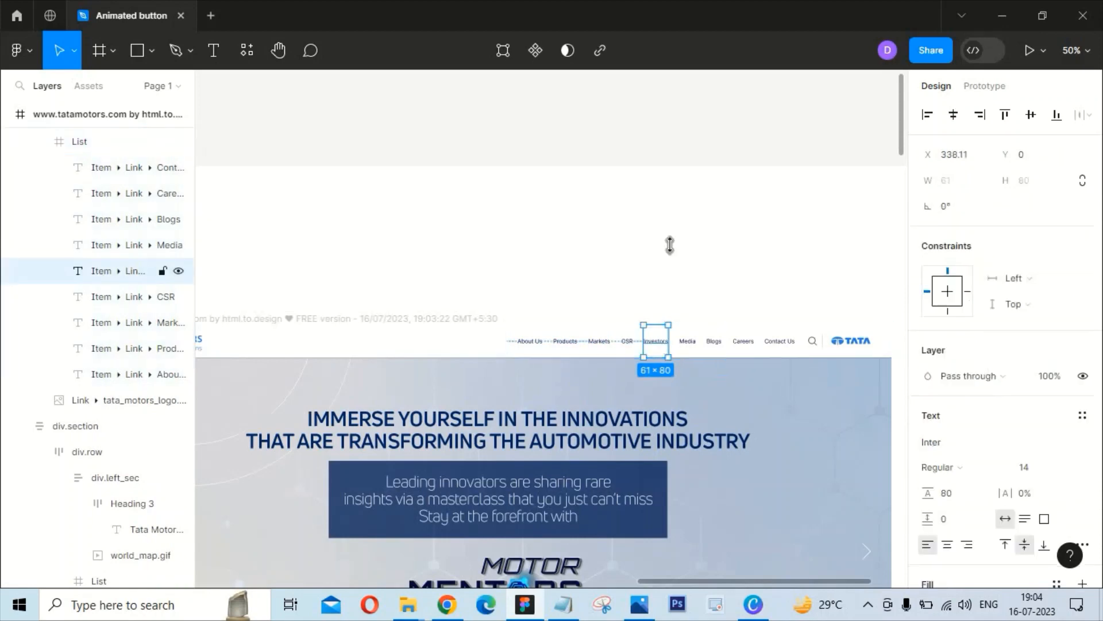
- Switch to Notepad and add the line "I hope enjoy this video" below the existing text
{"action": "left_click", "coordinate": [563, 604]}
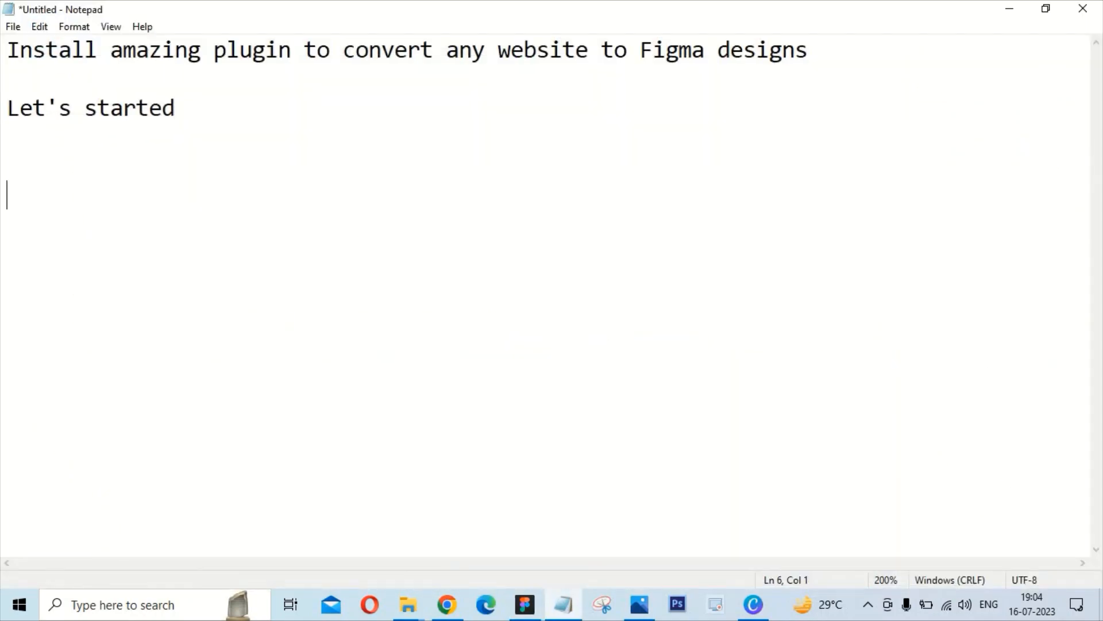
{"action": "type", "text": "I hope "}
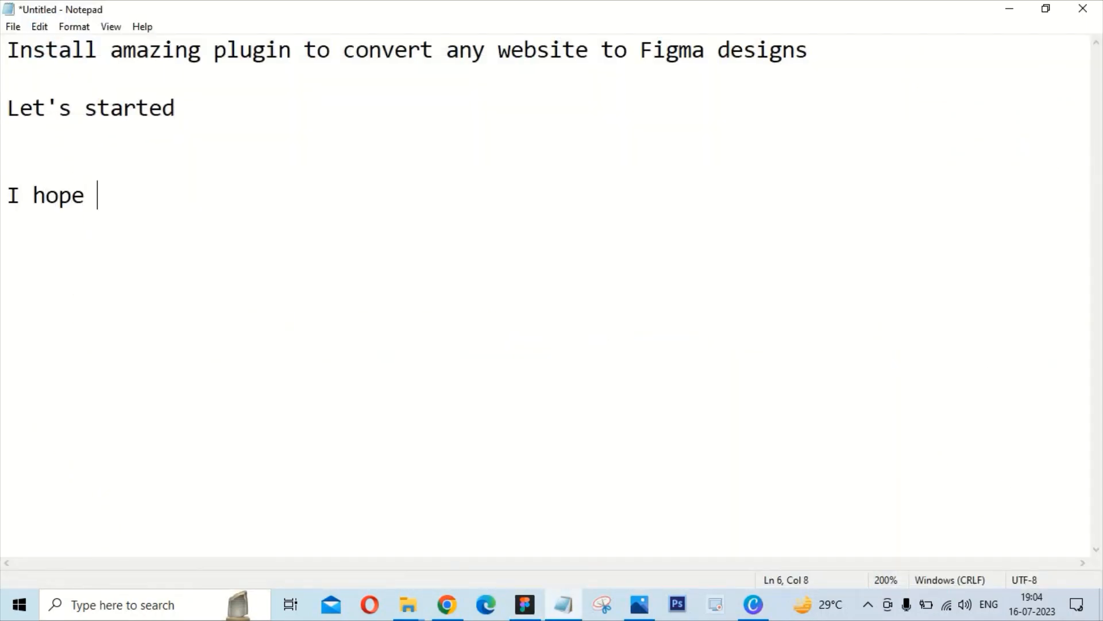
{"action": "type", "text": "enjp"}
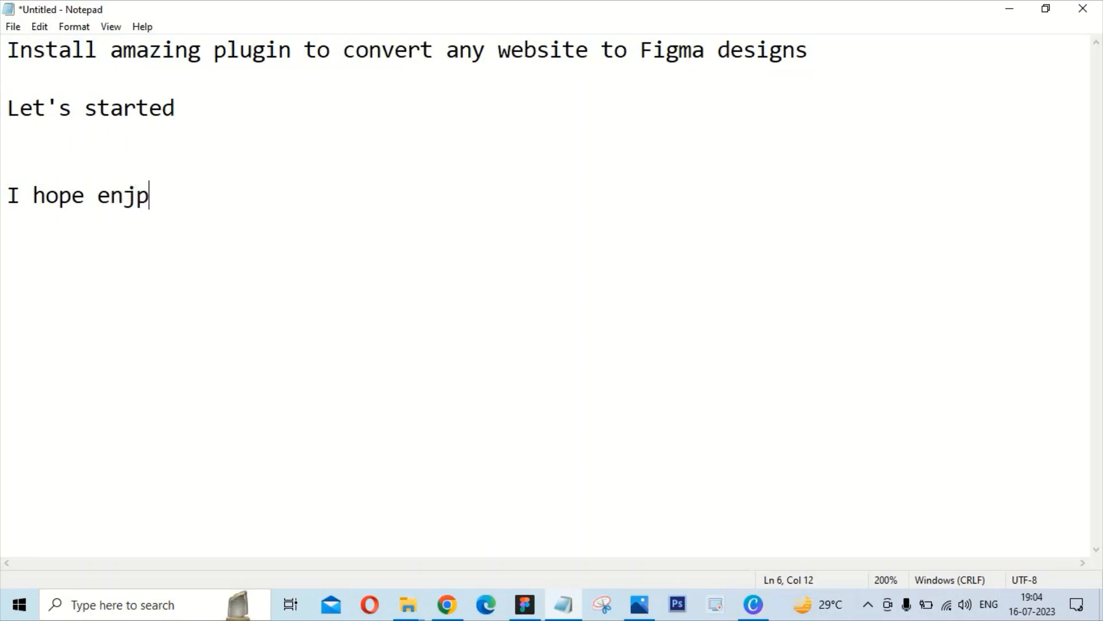
{"action": "key", "text": "BackSpace"}
{"action": "type", "text": "oy this "}
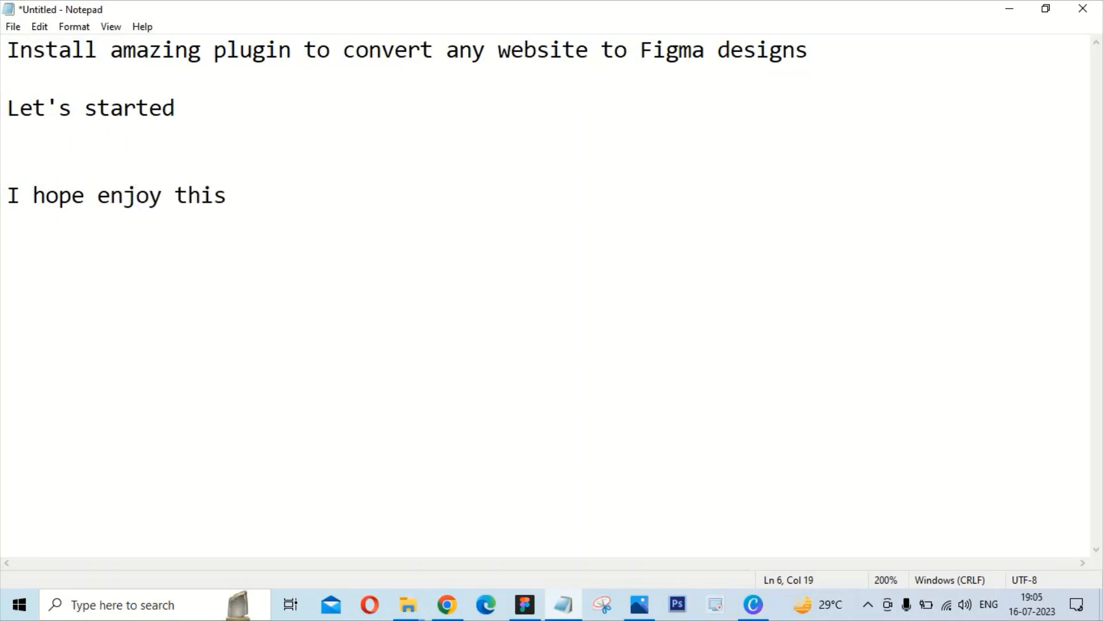
{"action": "type", "text": "vide"}
- Add the line "Please like, share & subscribe(Press the bell icon)" below the previous message
{"action": "type", "text": "Ple"}
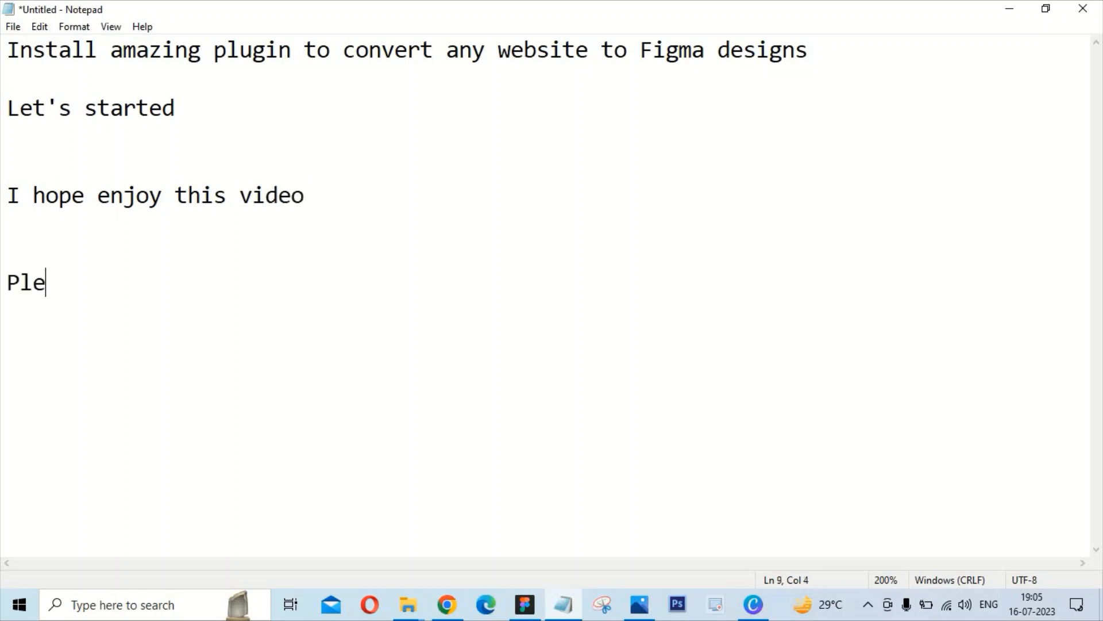
{"action": "type", "text": "ase like share"}
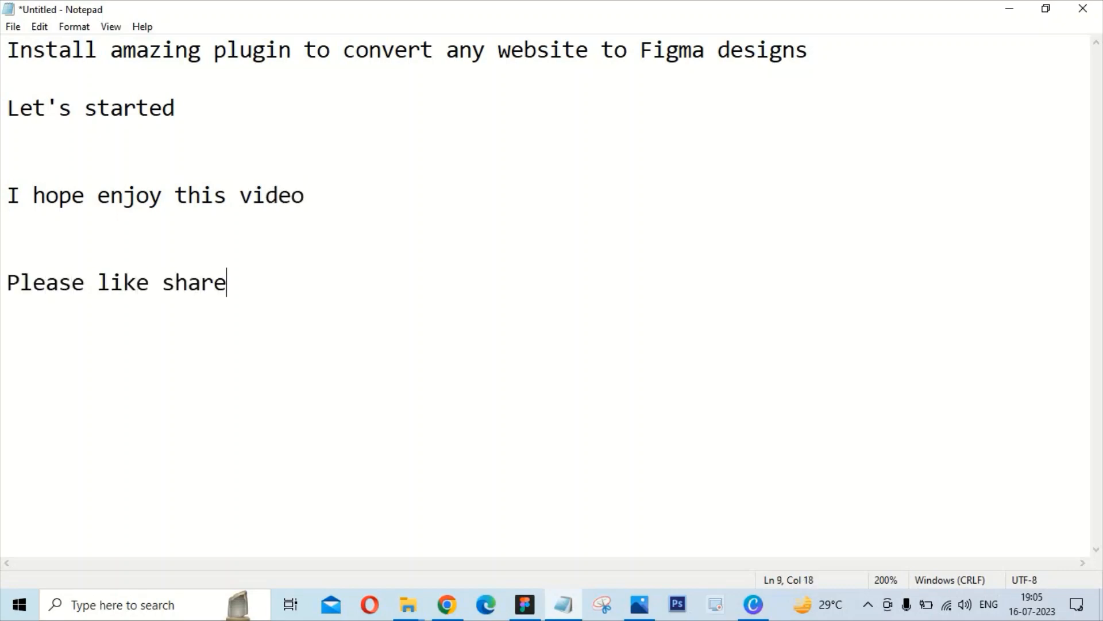
{"action": "key", "text": "BackSpace"}
{"action": "key", "text": "BackSpace"}
{"action": "key", "text": "BackSpace"}
{"action": "key", "text": "BackSpace"}
{"action": "key", "text": "BackSpace"}
{"action": "key", "text": "BackSpace"}
{"action": "type", "text": ", share"}
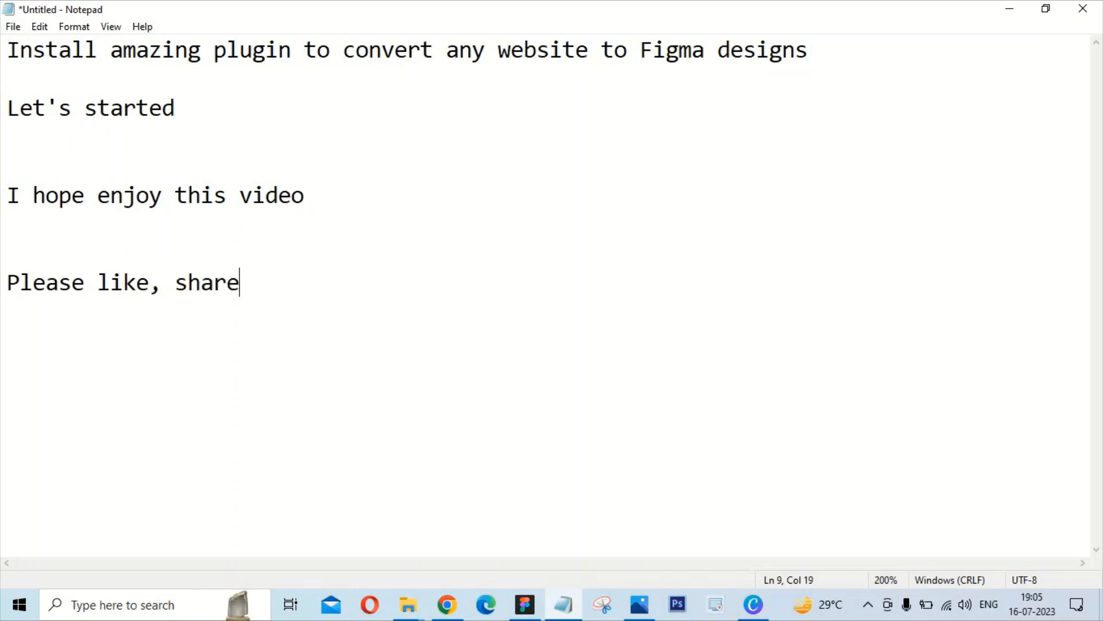
{"action": "type", "text": " & subhsubs"}
{"action": "key", "text": "BackSpace"}
{"action": "key", "text": "BackSpace"}
{"action": "key", "text": "BackSpace"}
{"action": "key", "text": "BackSpace"}
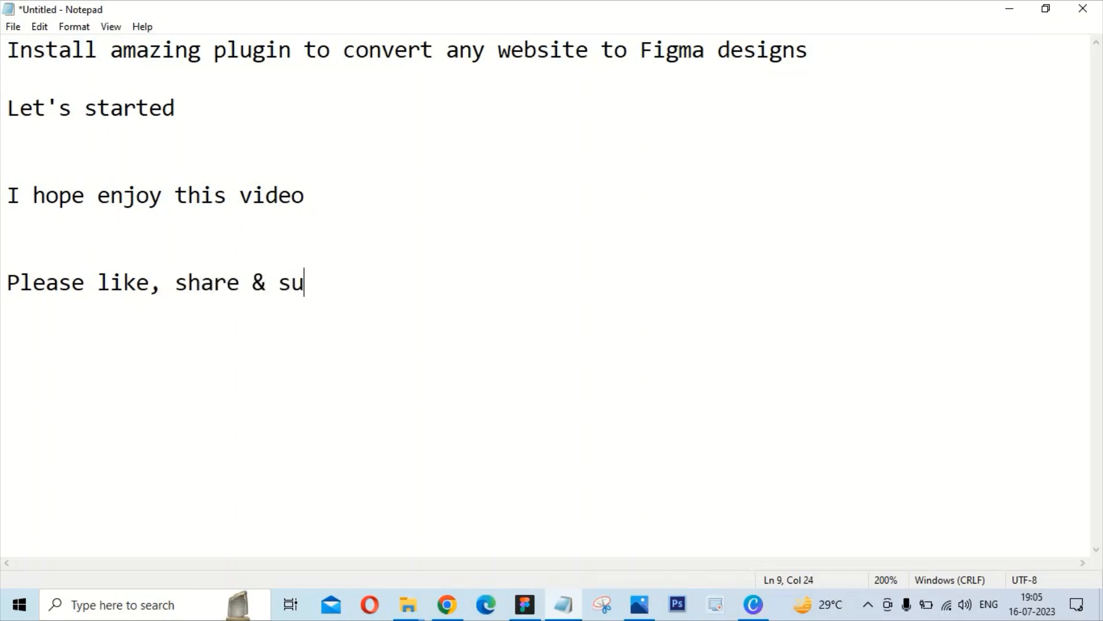
{"action": "type", "text": "ubscribe()"}
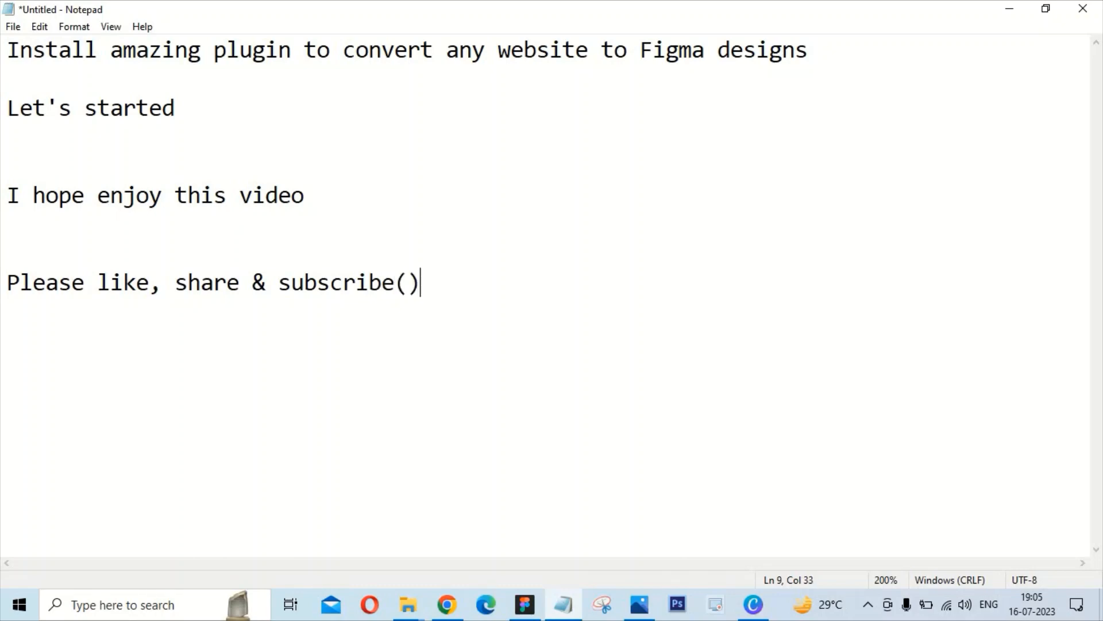
{"action": "type", "text": "Pr"}
{"action": "type", "text": "the bell icon"}
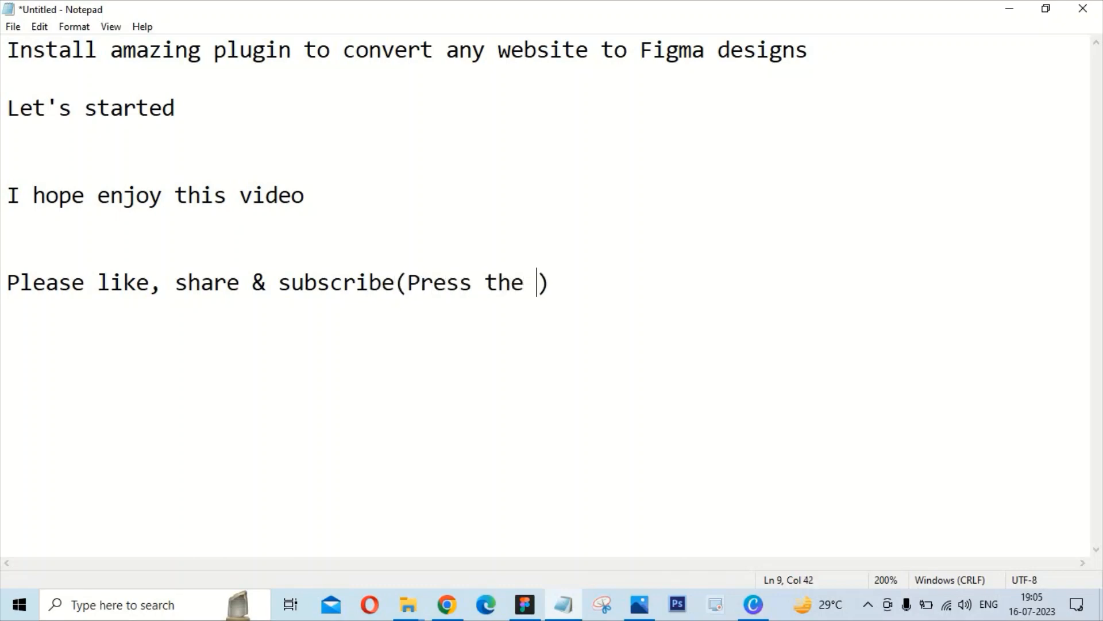
- Add the closing line "See you again next video" one blank line below
{"action": "key", "text": "Return"}
{"action": "key", "text": "Return"}
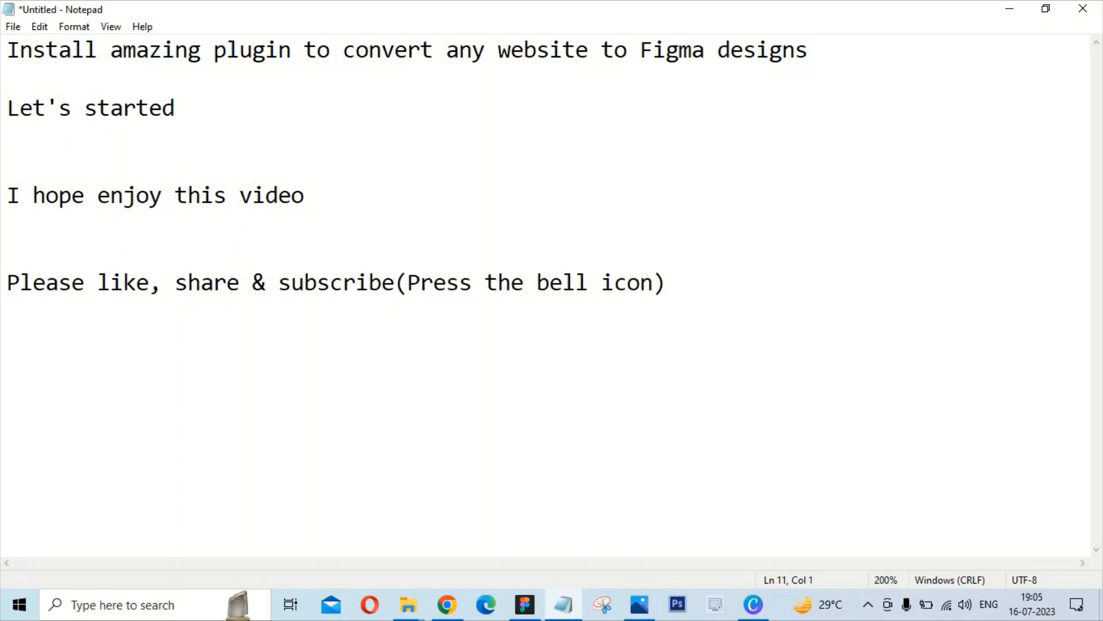
{"action": "type", "text": "See you aga"}
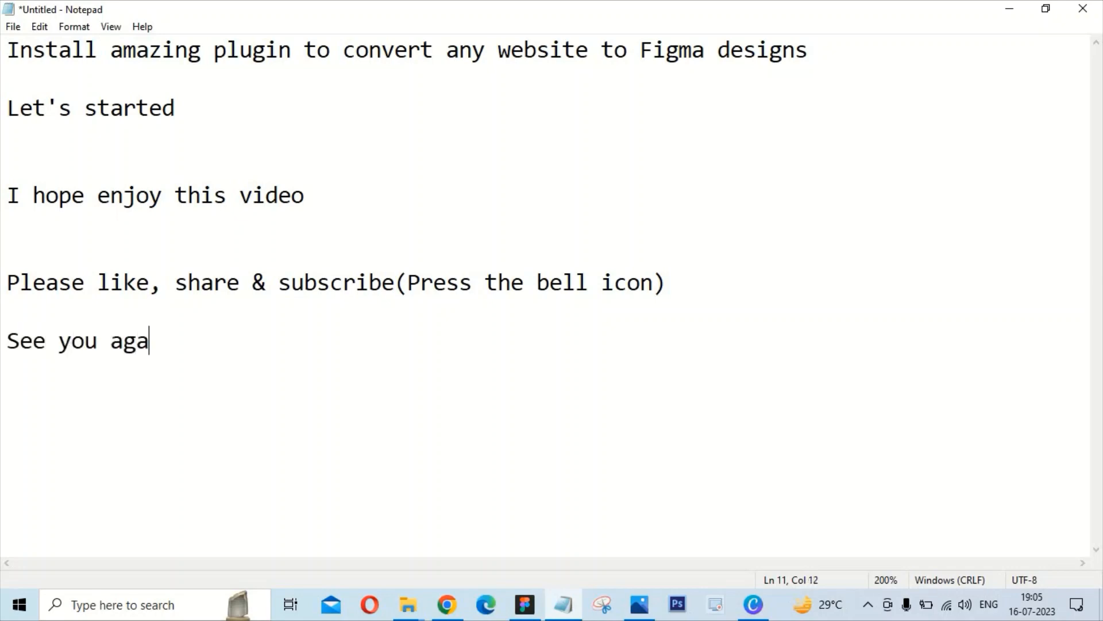
{"action": "type", "text": "in next video"}
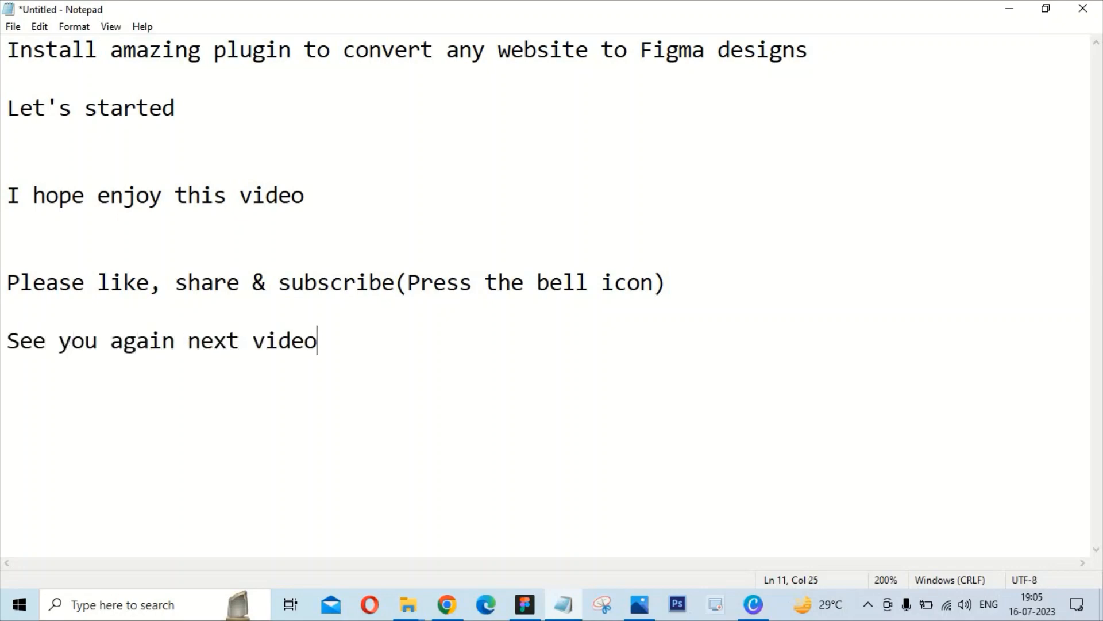